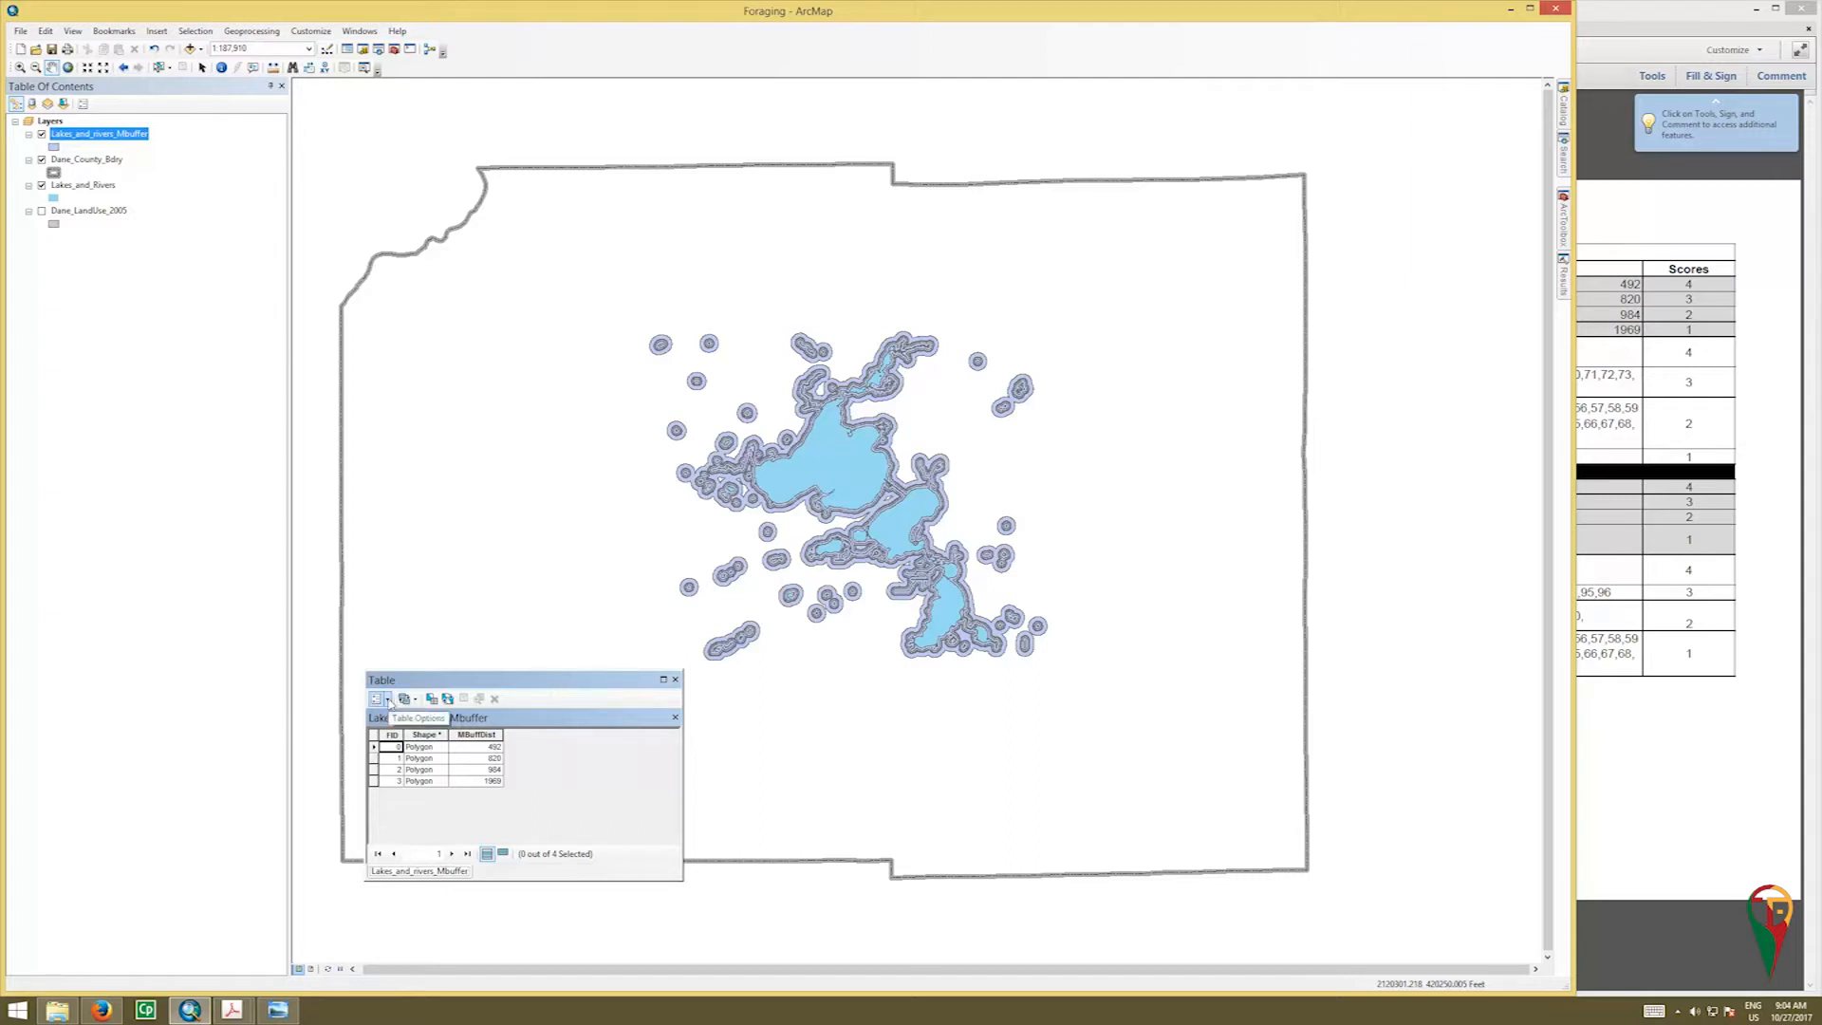
Step: Add a short integer field named SHFScore to the Lakes_and_rivers_Mbuffer attribute table and widen the table window
{"action": "left_click", "coordinate": [388, 699]}
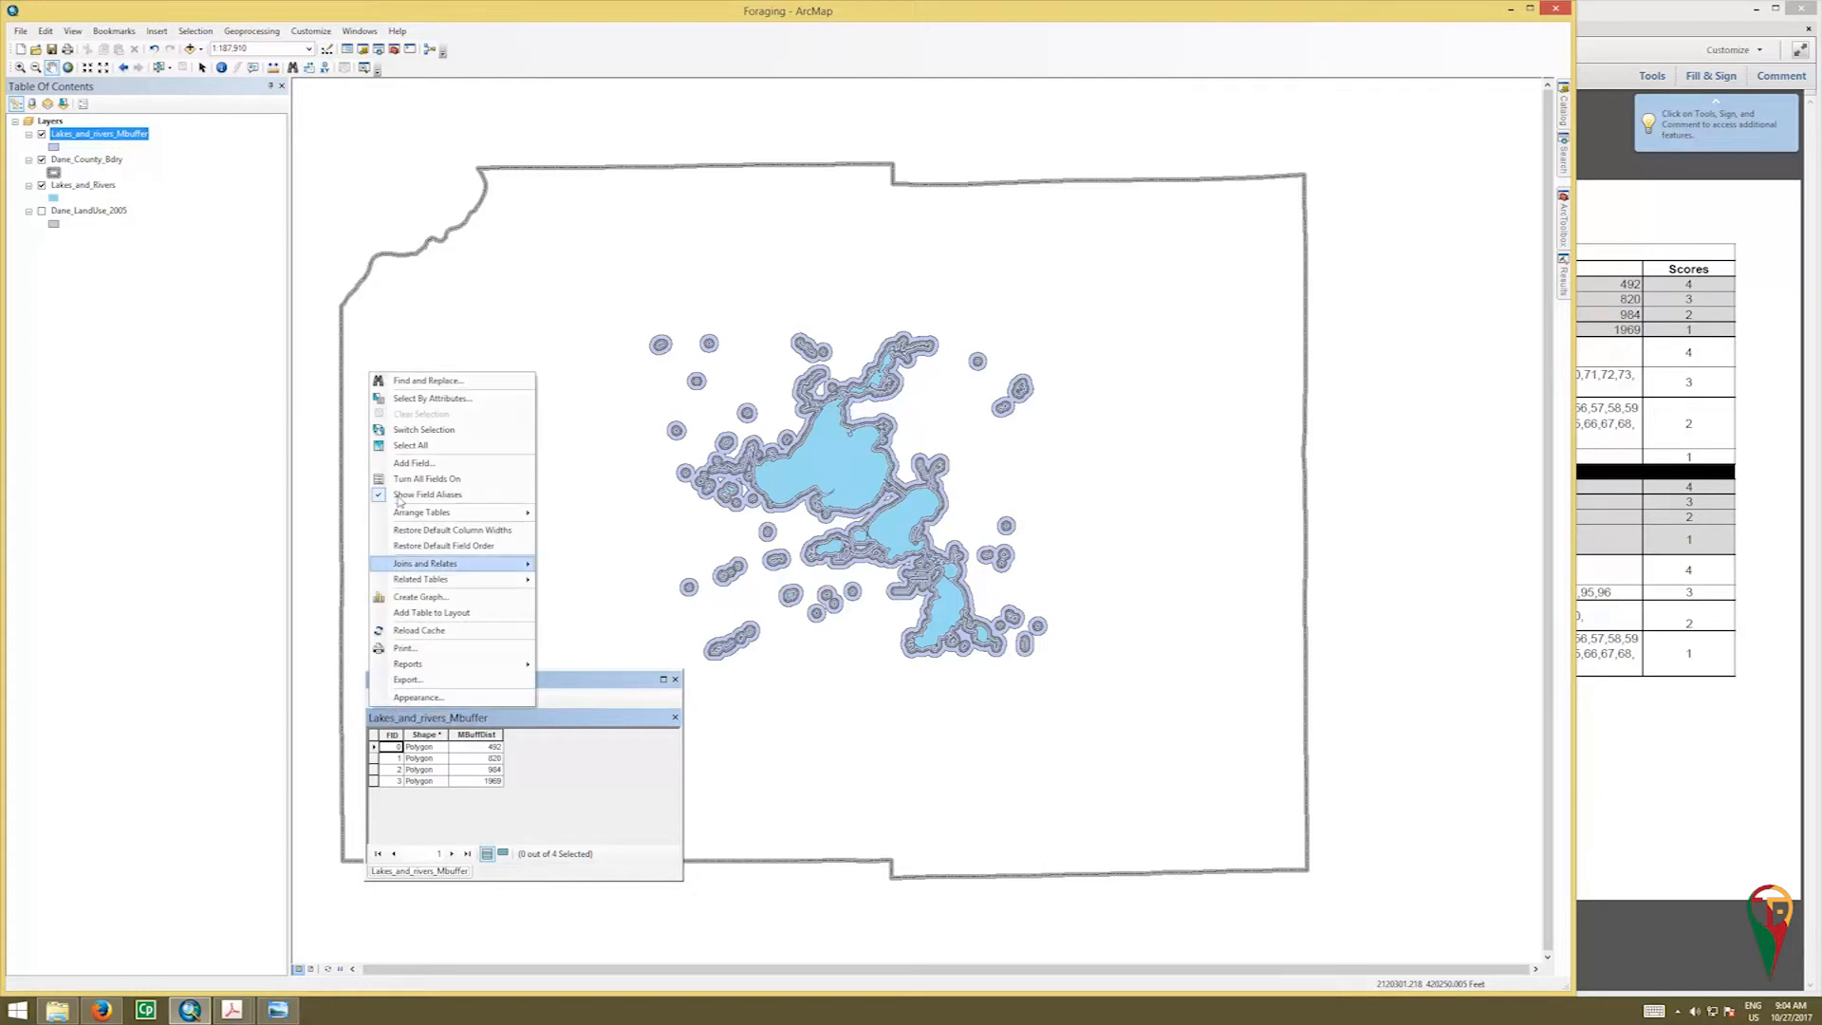
{"action": "left_click", "coordinate": [410, 463]}
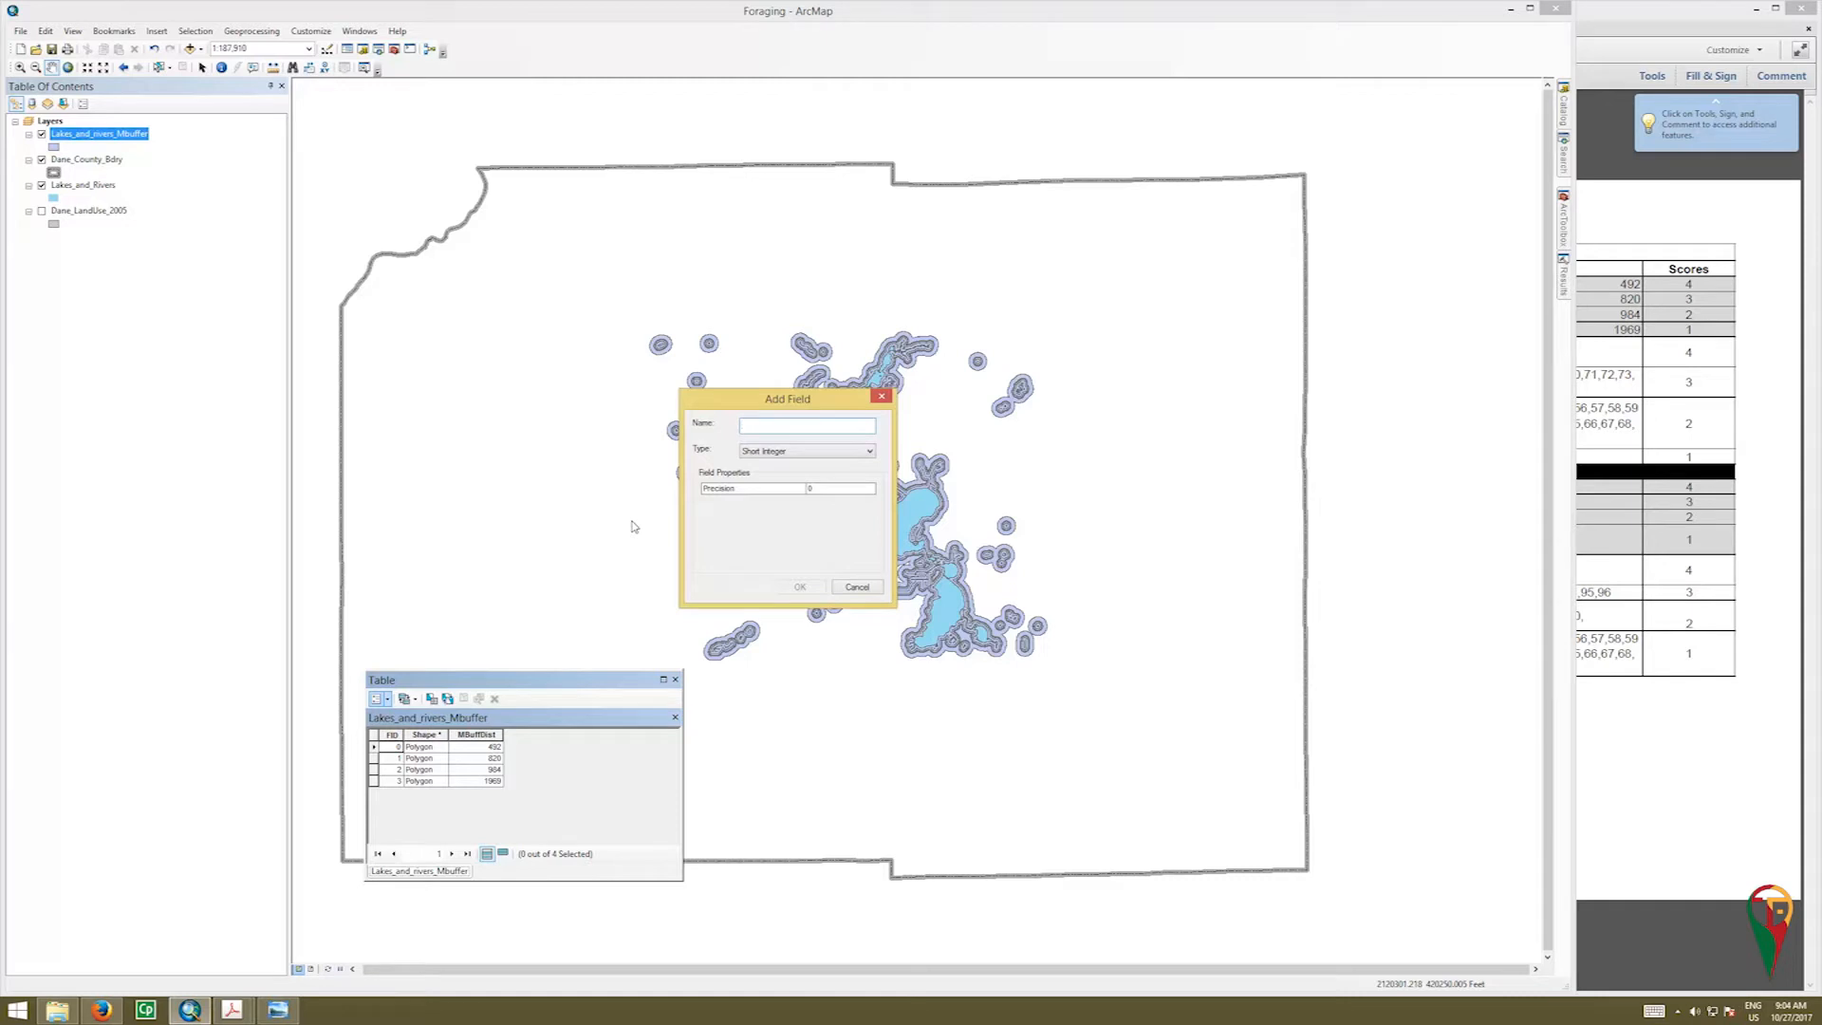
{"action": "type", "text": "SHFScore"}
{"action": "left_click", "coordinate": [815, 594]}
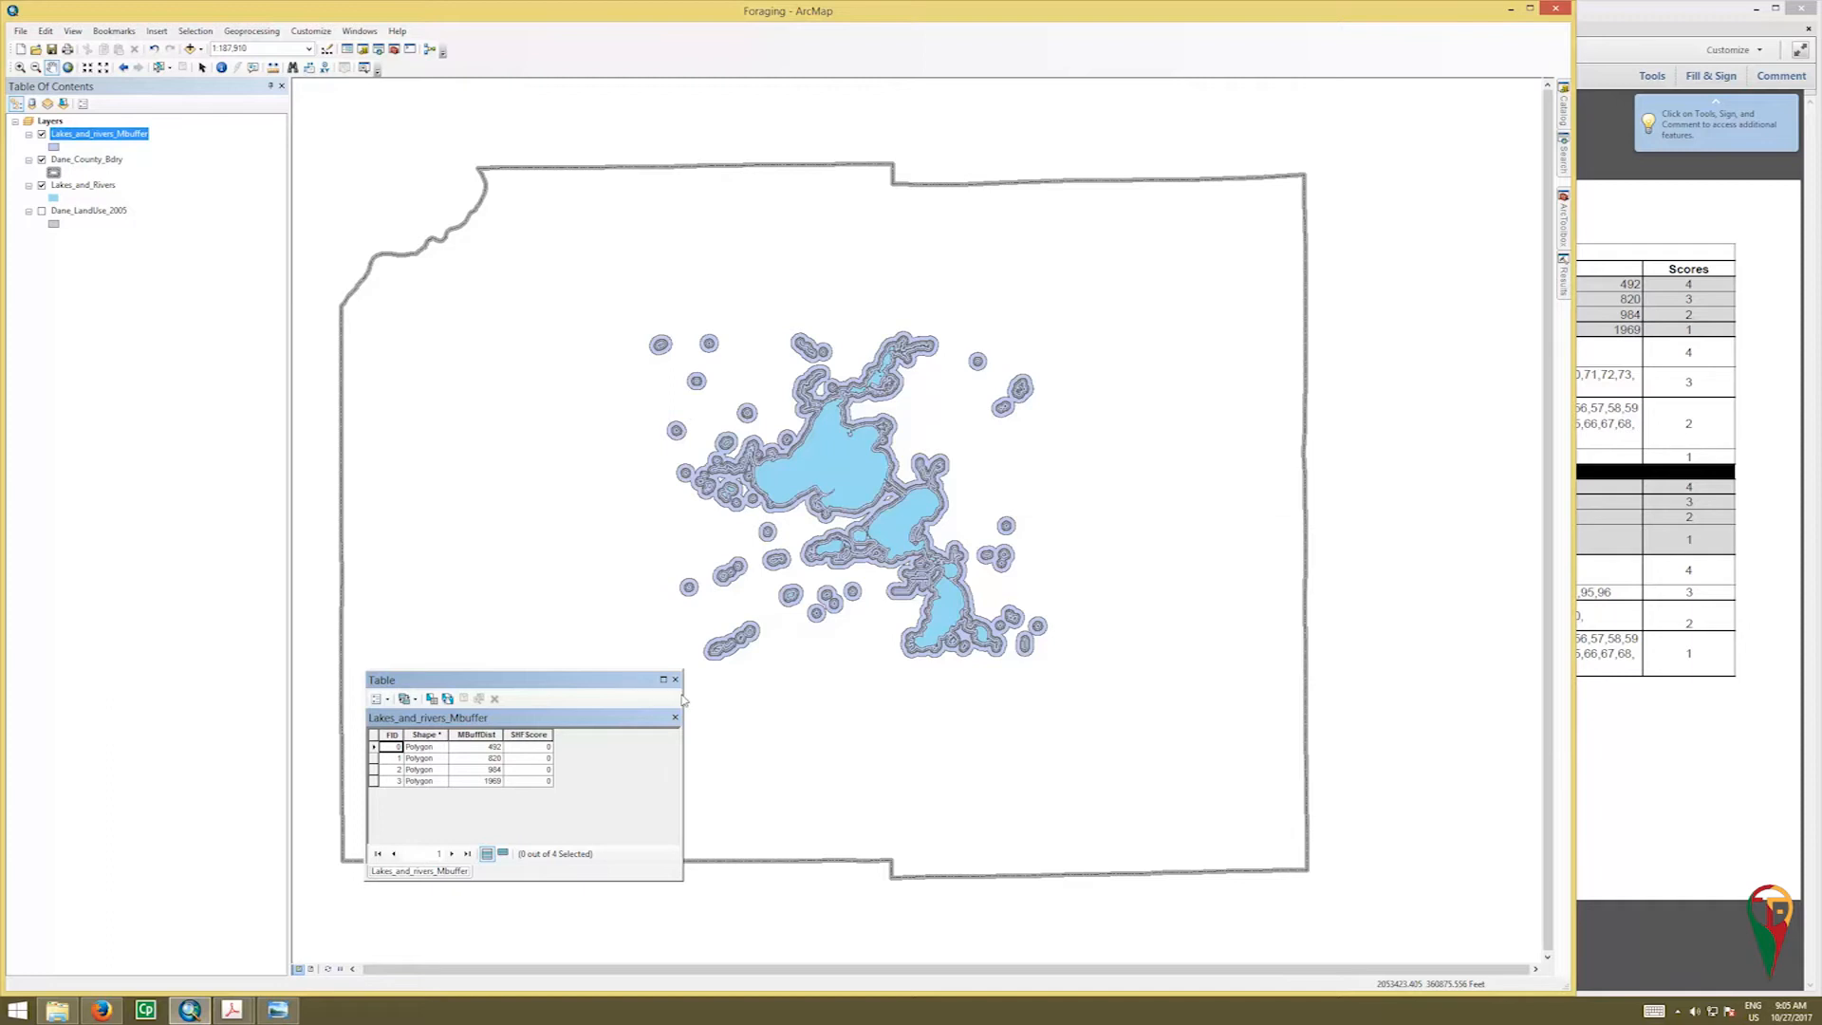
{"action": "left_click_drag", "start_coordinate": [683, 695], "coordinate": [1055, 695]}
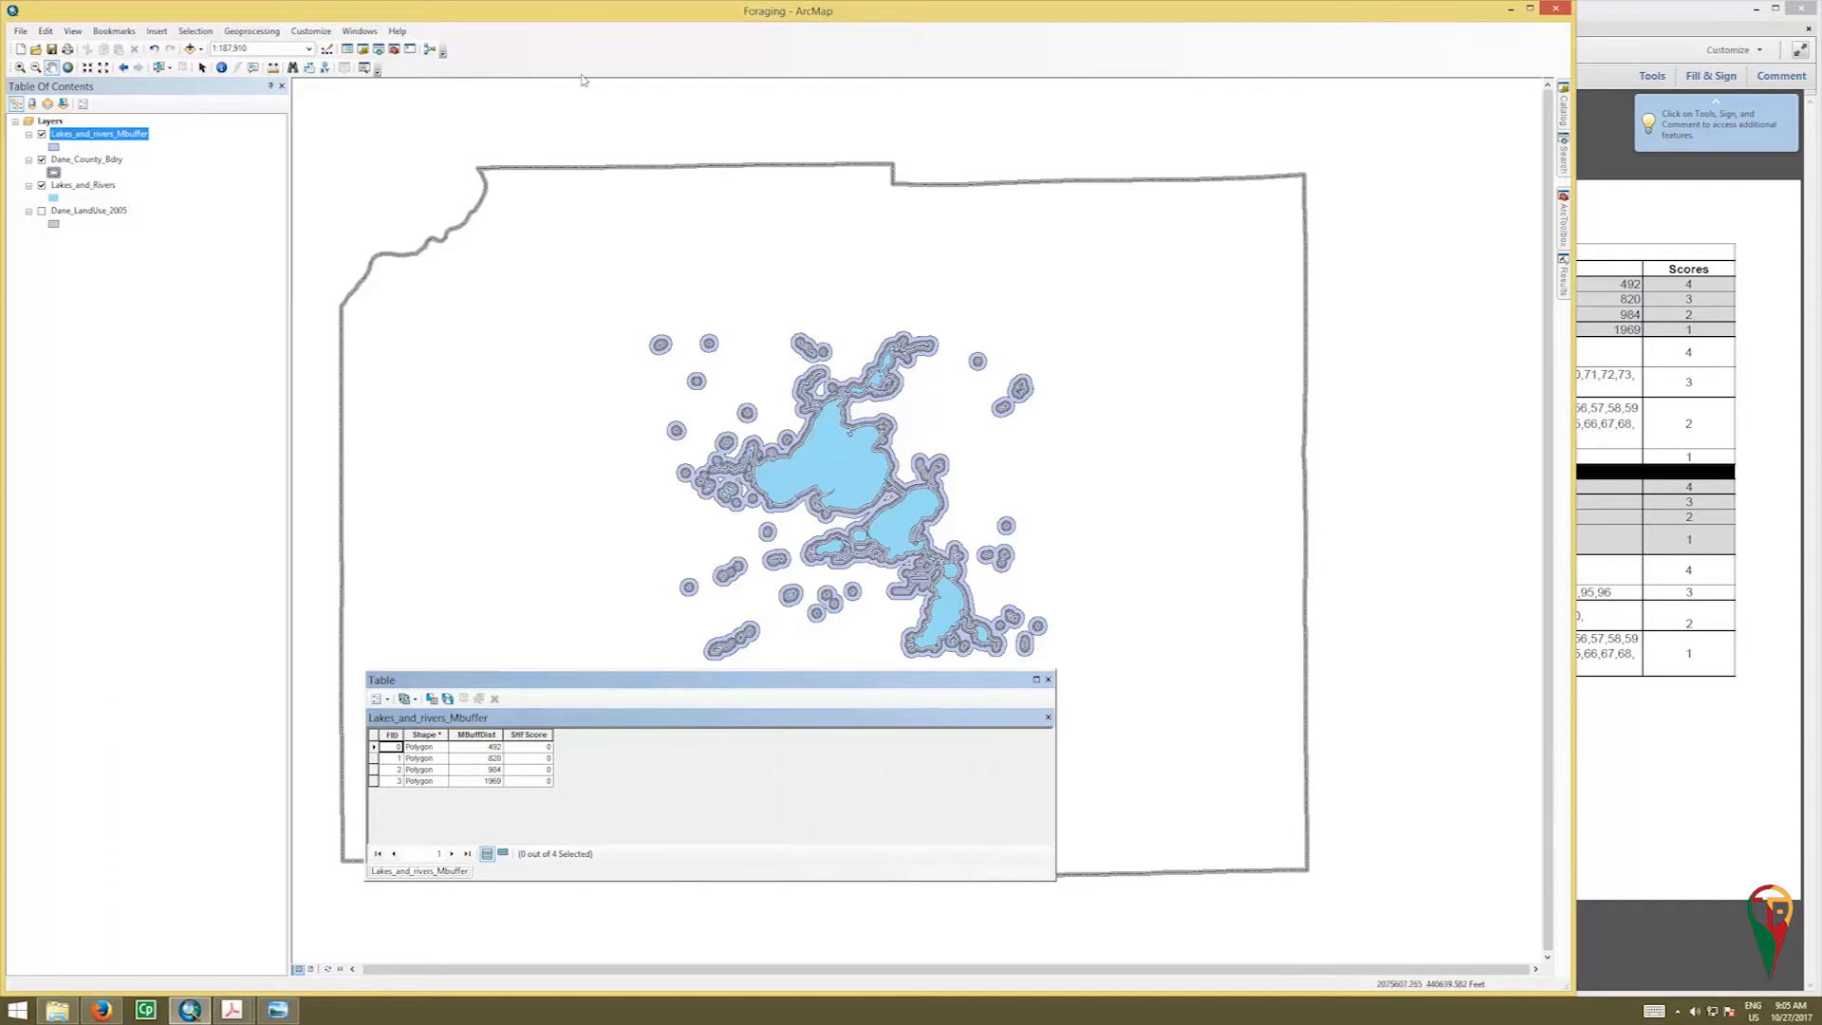
Step: Show the Editor toolbar and start an edit session on the Lakes_and_rivers_Mbuffer layer, continuing past the spatial reference warnings
{"action": "right_click", "coordinate": [525, 71]}
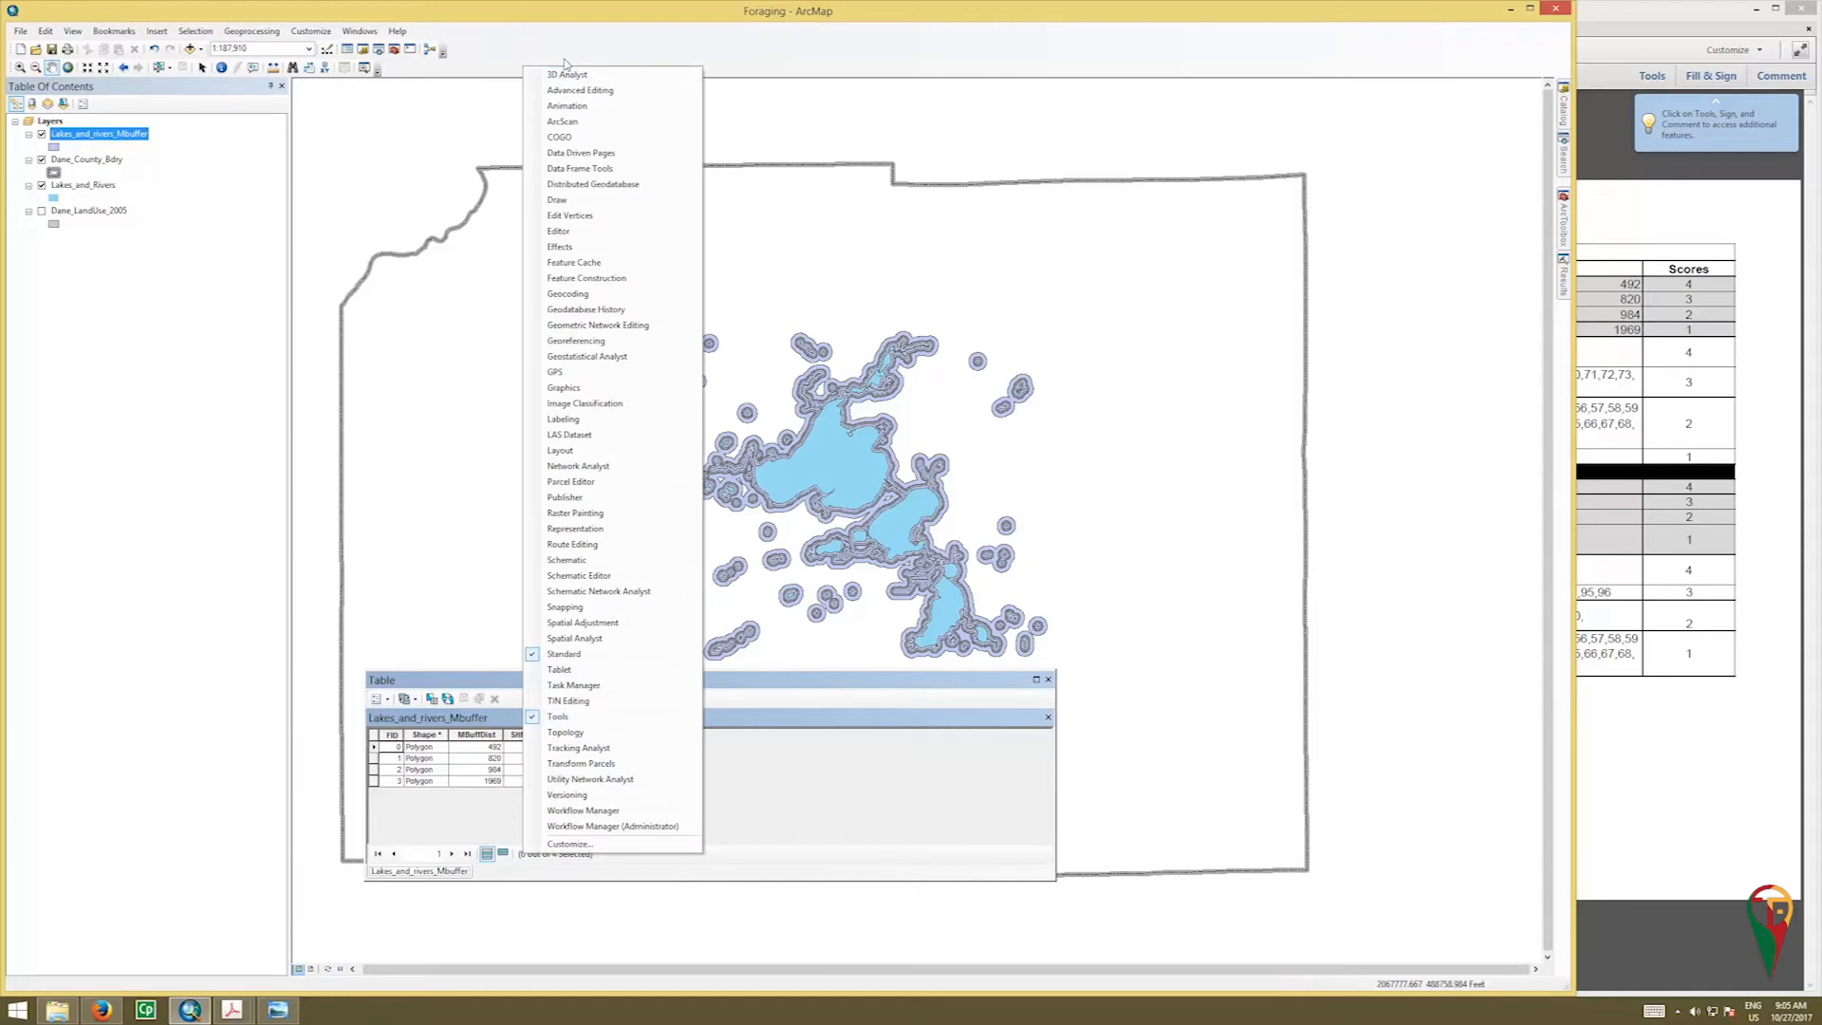
{"action": "left_click", "coordinate": [559, 231]}
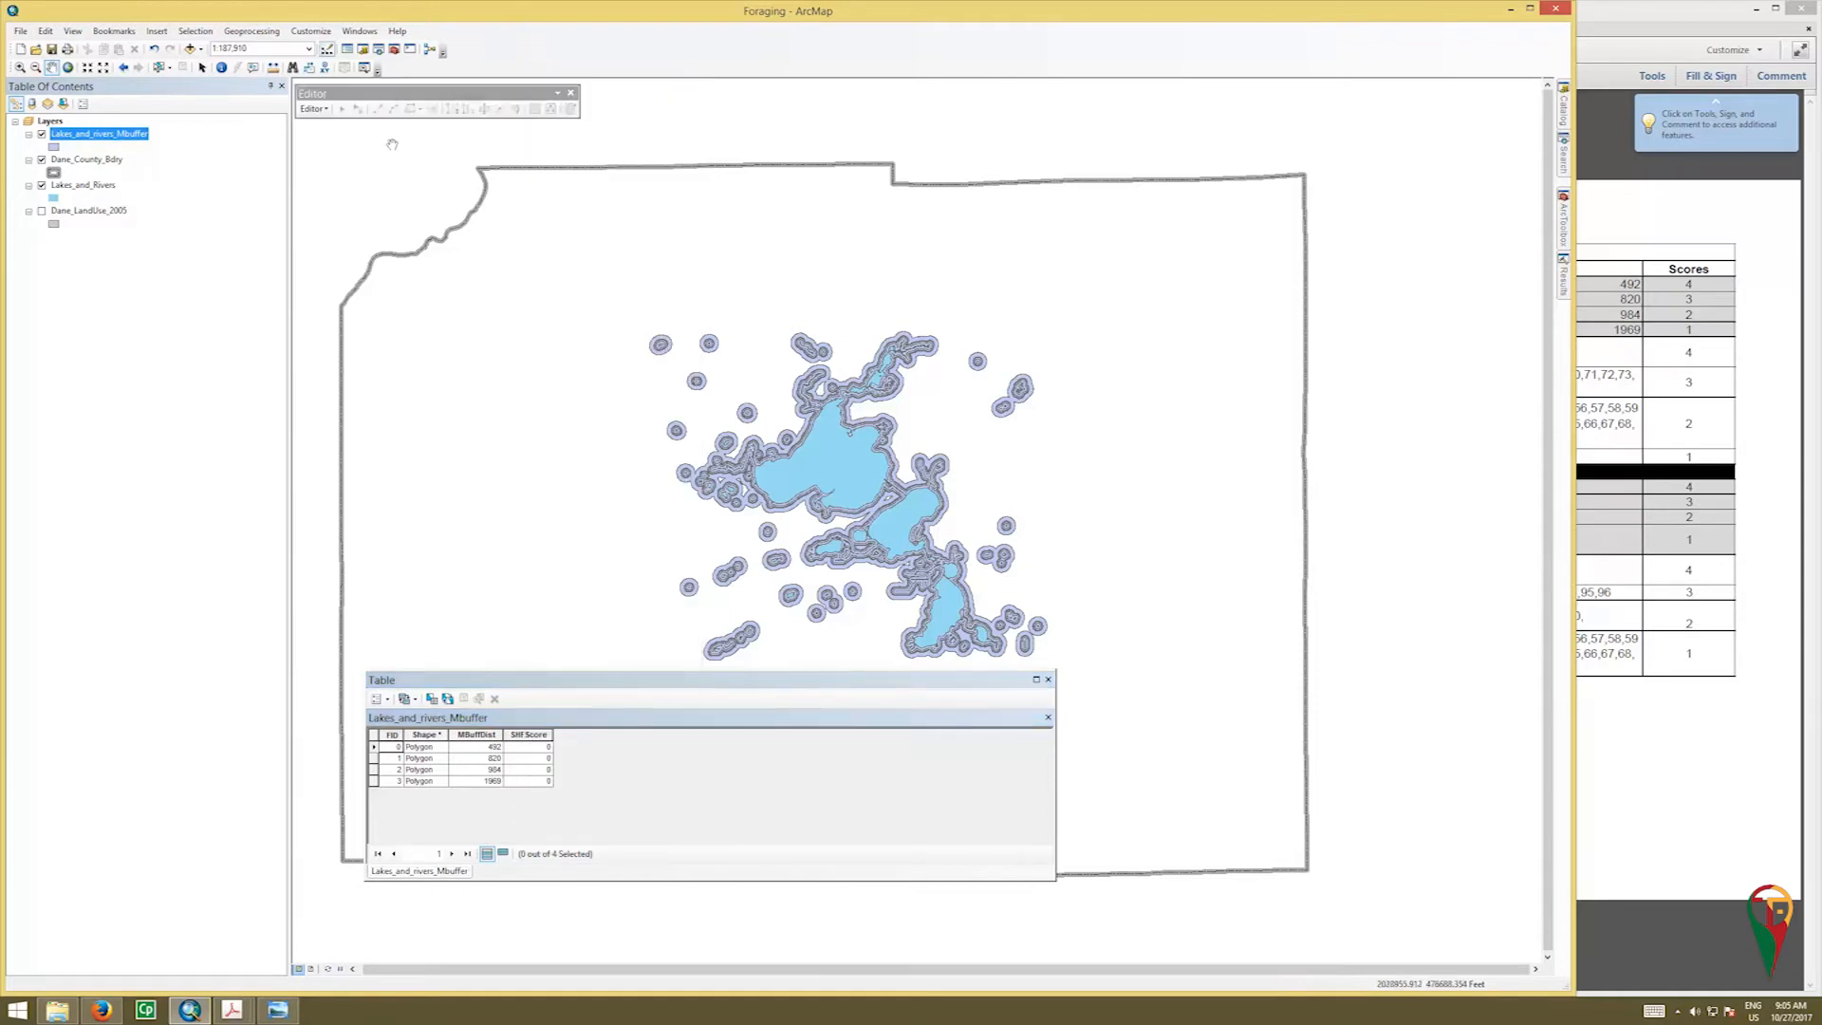
{"action": "left_click", "coordinate": [327, 112]}
{"action": "left_click", "coordinate": [336, 125]}
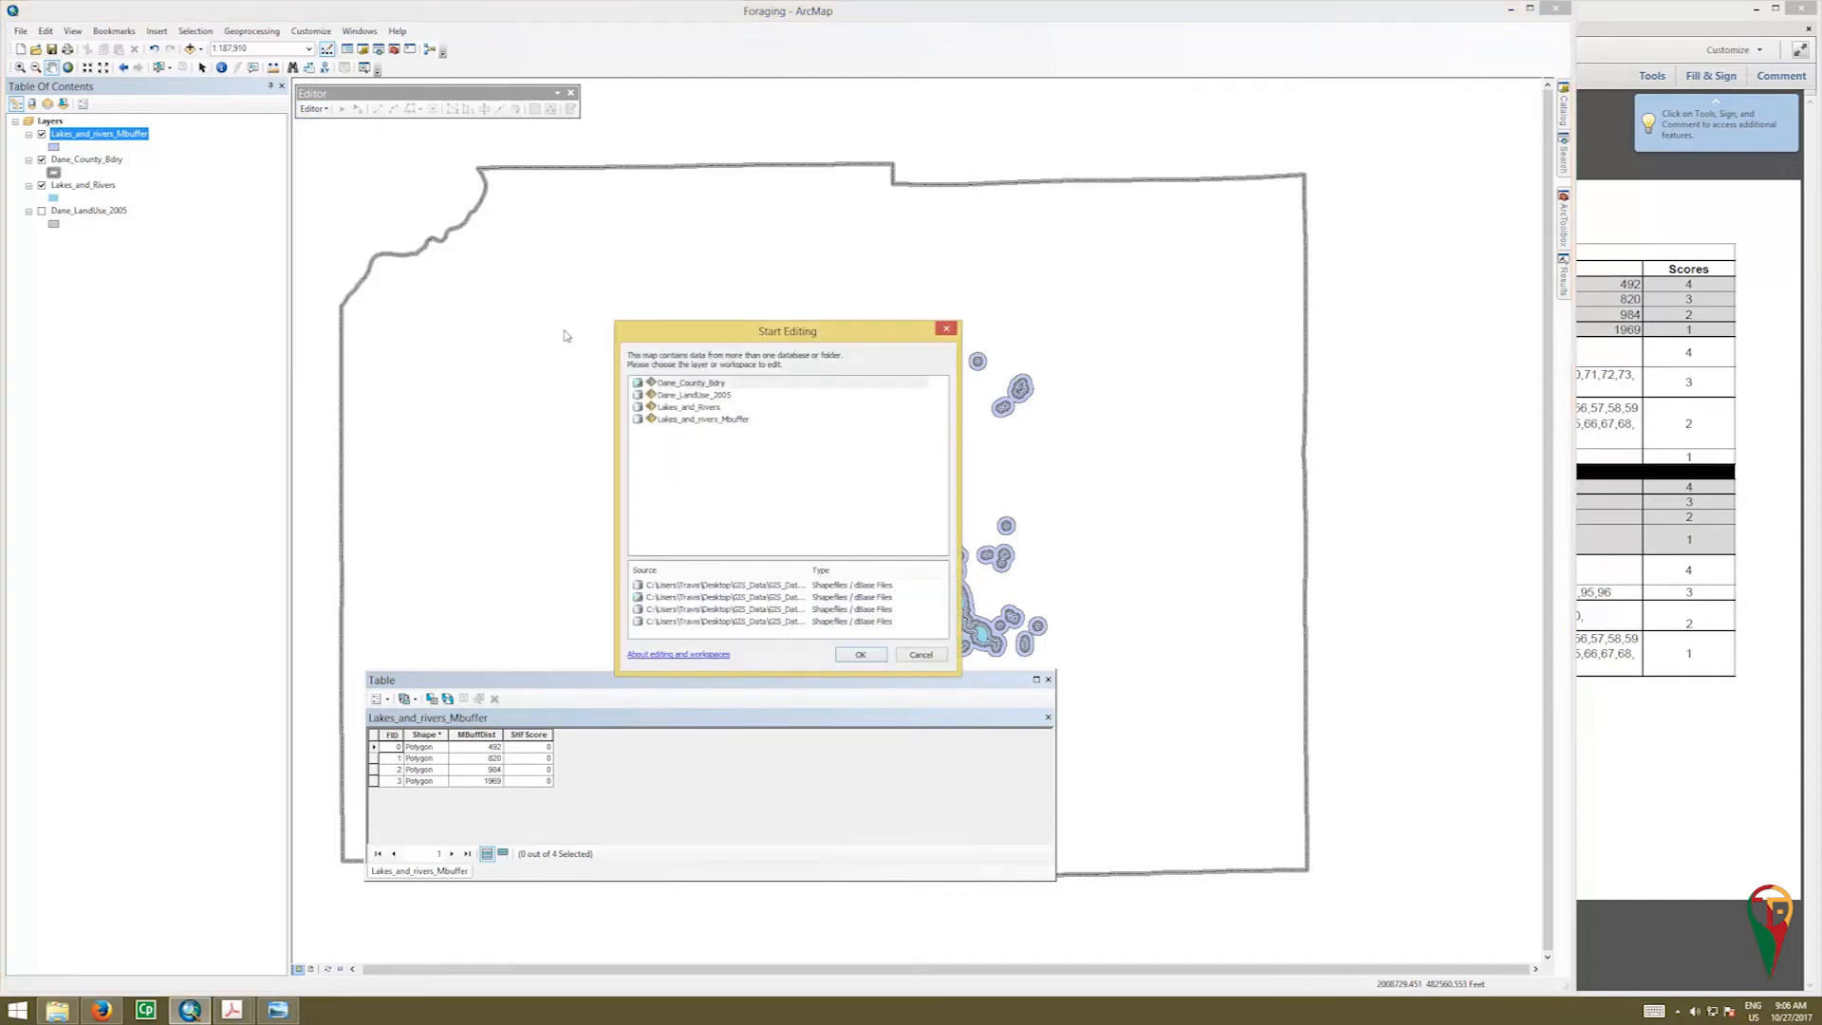
{"action": "left_click", "coordinate": [715, 421]}
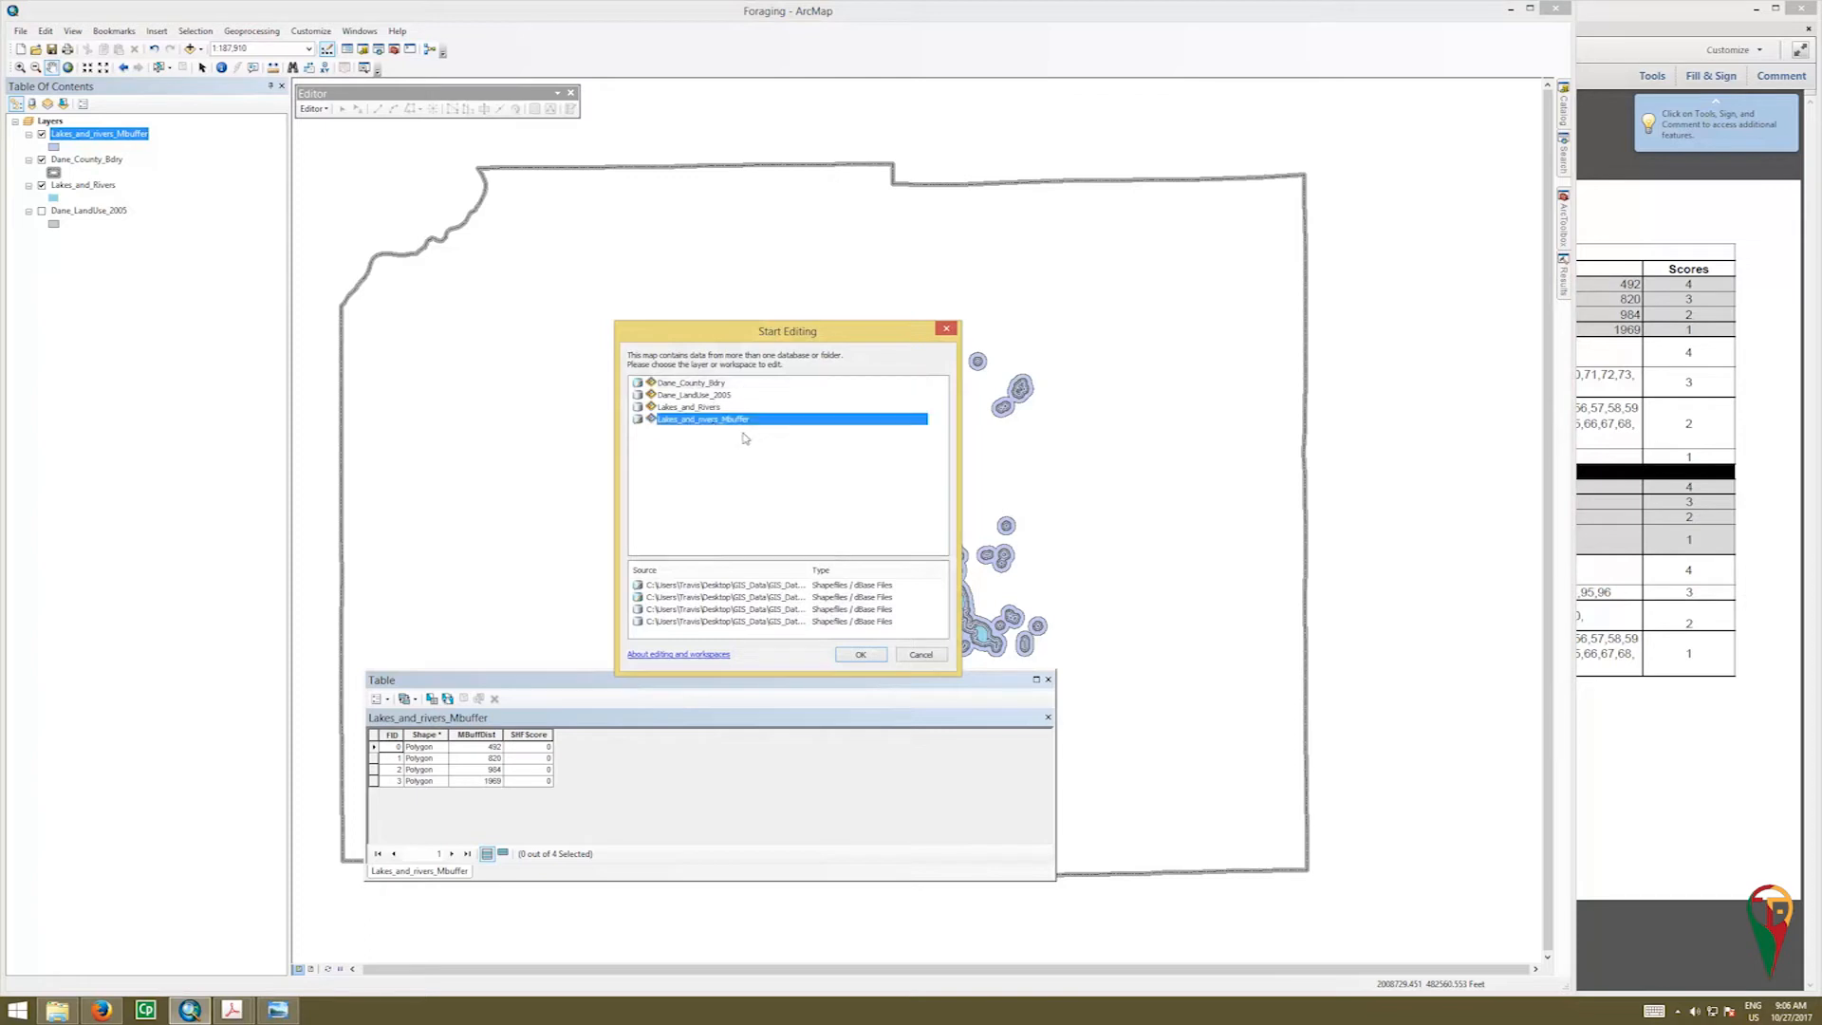
{"action": "left_click", "coordinate": [862, 656]}
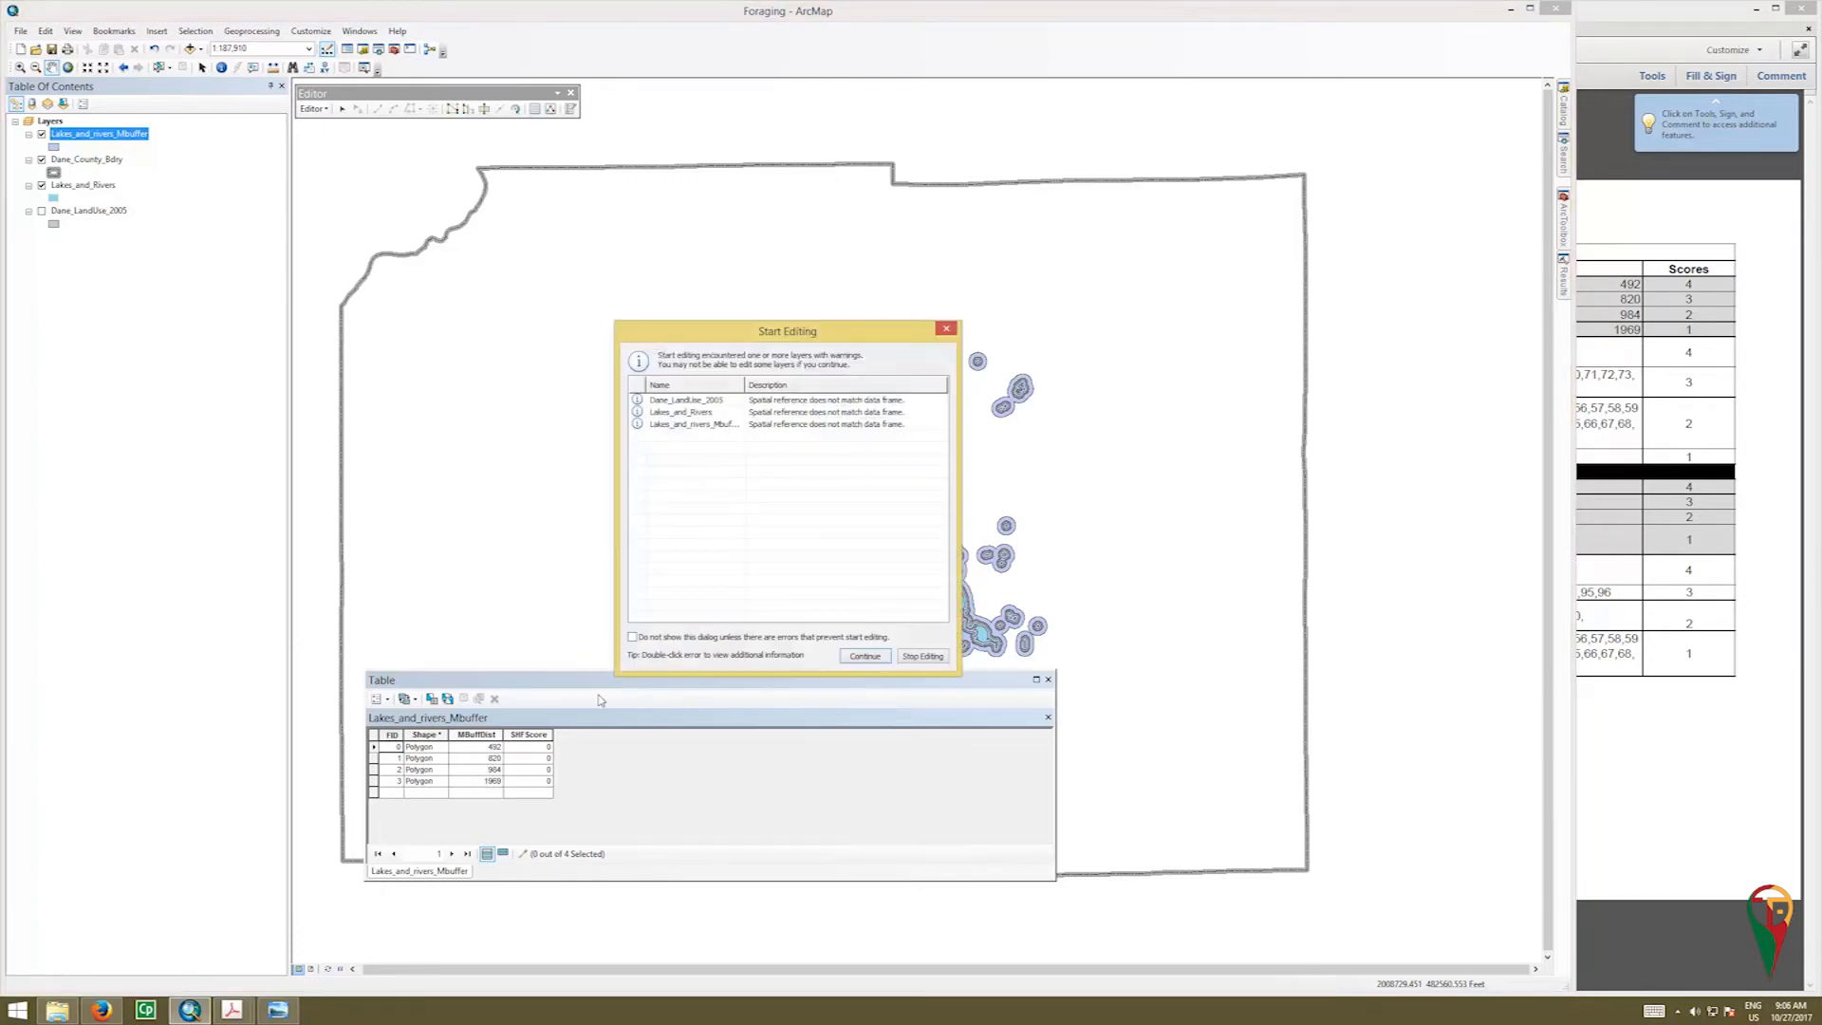
{"action": "left_click", "coordinate": [863, 656]}
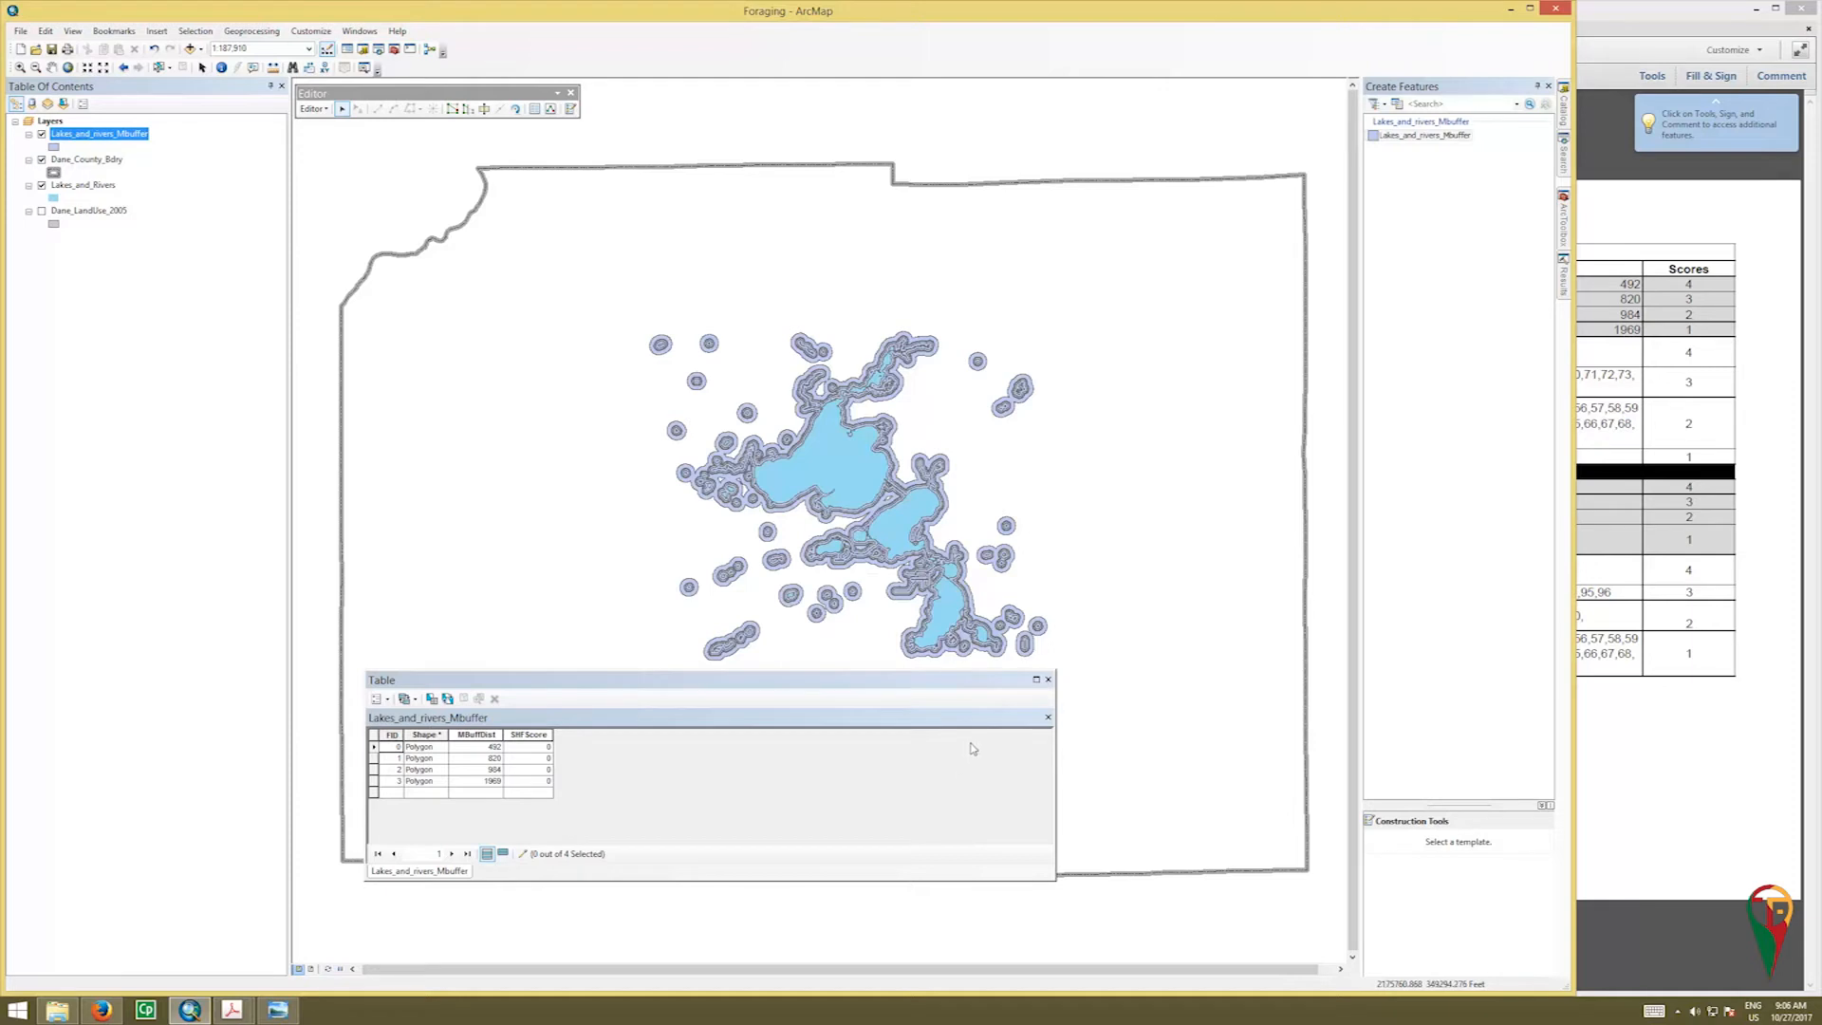
Step: Enter SHFScore values of 4, 3, 2 and 1 for the buffer distances 492, 820, 984 and 1969
{"action": "left_click", "coordinate": [536, 748]}
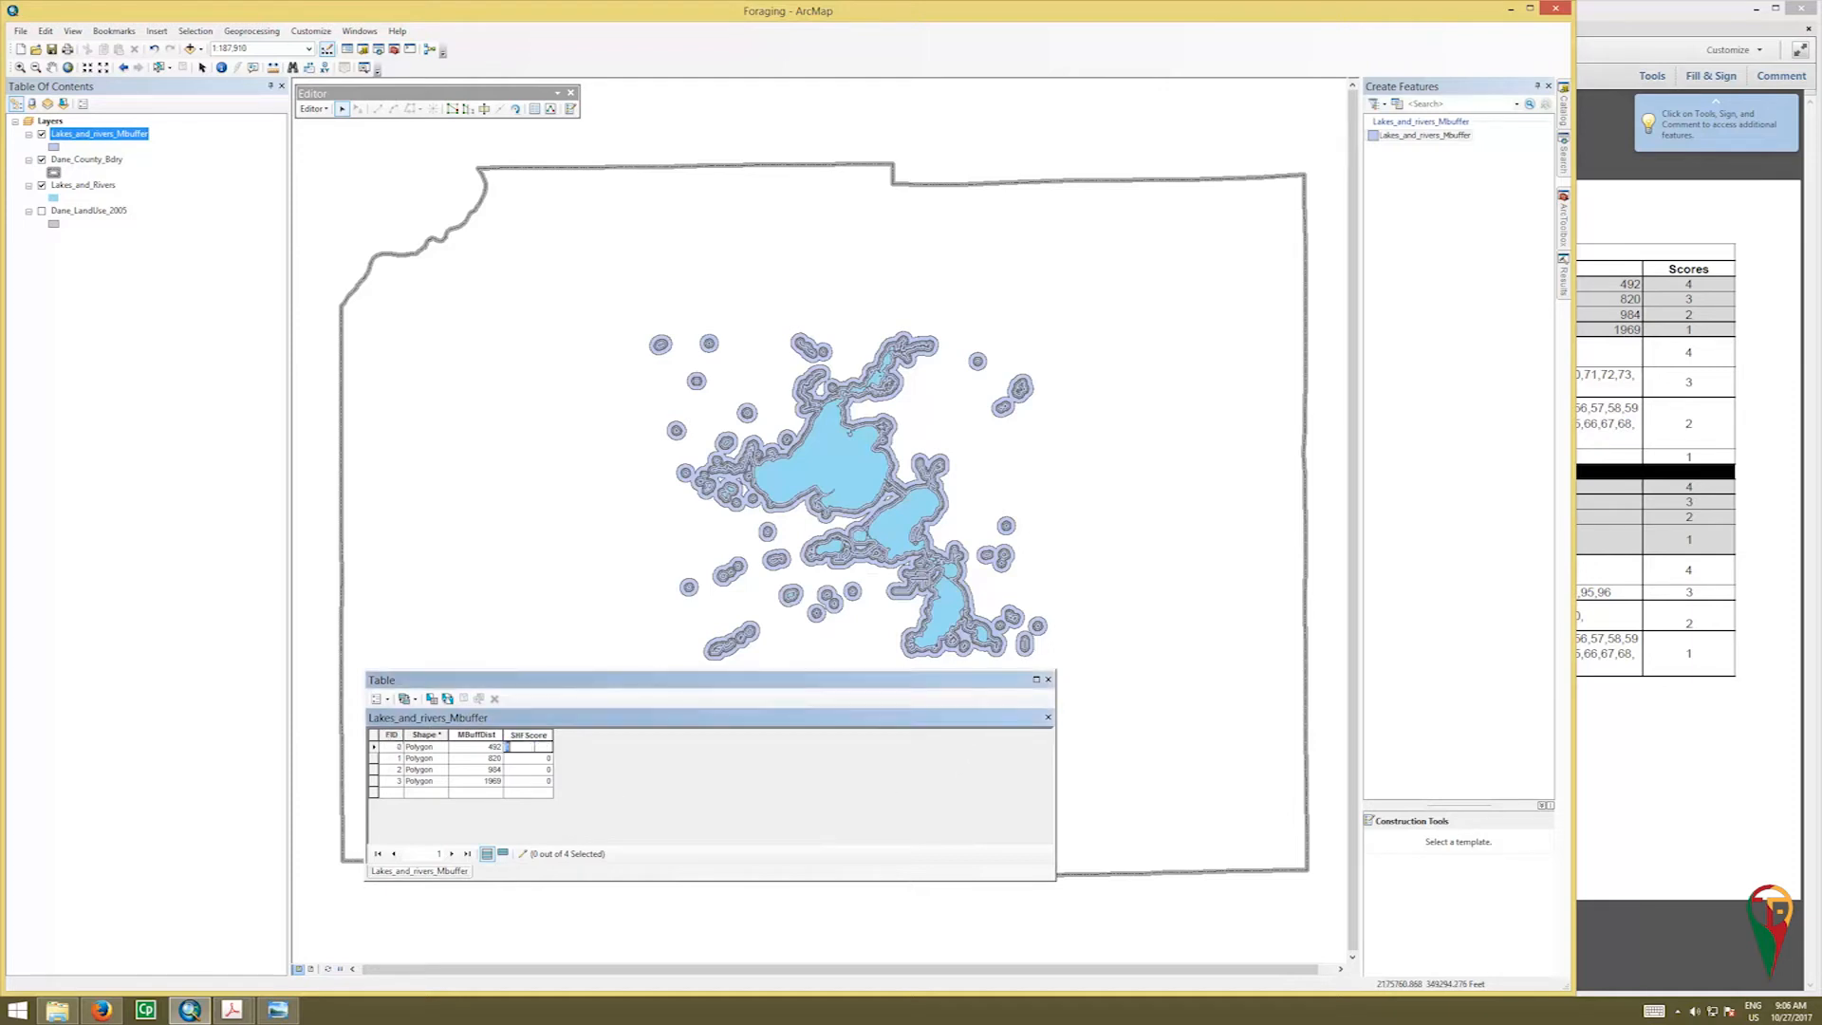
{"action": "left_click", "coordinate": [541, 759]}
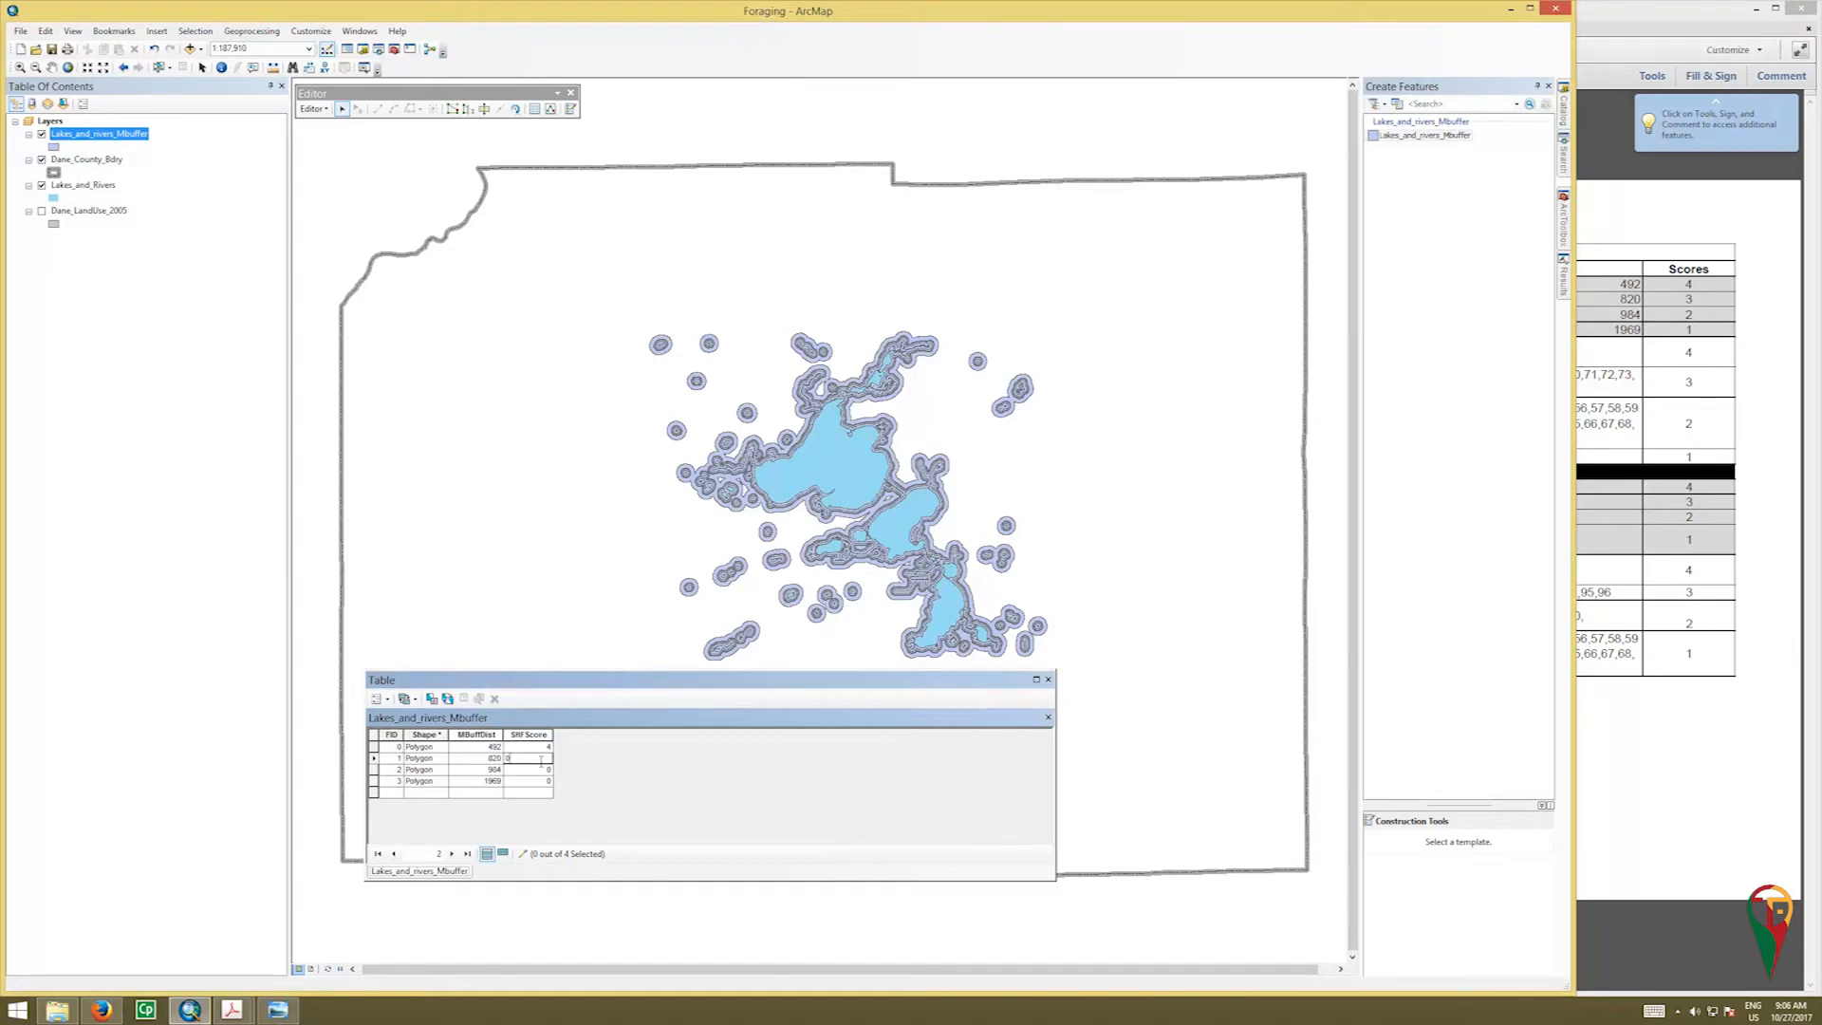
{"action": "type", "text": "3"}
{"action": "left_click", "coordinate": [547, 770]}
{"action": "type", "text": "2"}
{"action": "left_click", "coordinate": [547, 781]}
{"action": "type", "text": "1"}
{"action": "left_click", "coordinate": [548, 769]}
Step: Save the score edits, end the edit session and close the attribute table
{"action": "left_click", "coordinate": [316, 108]}
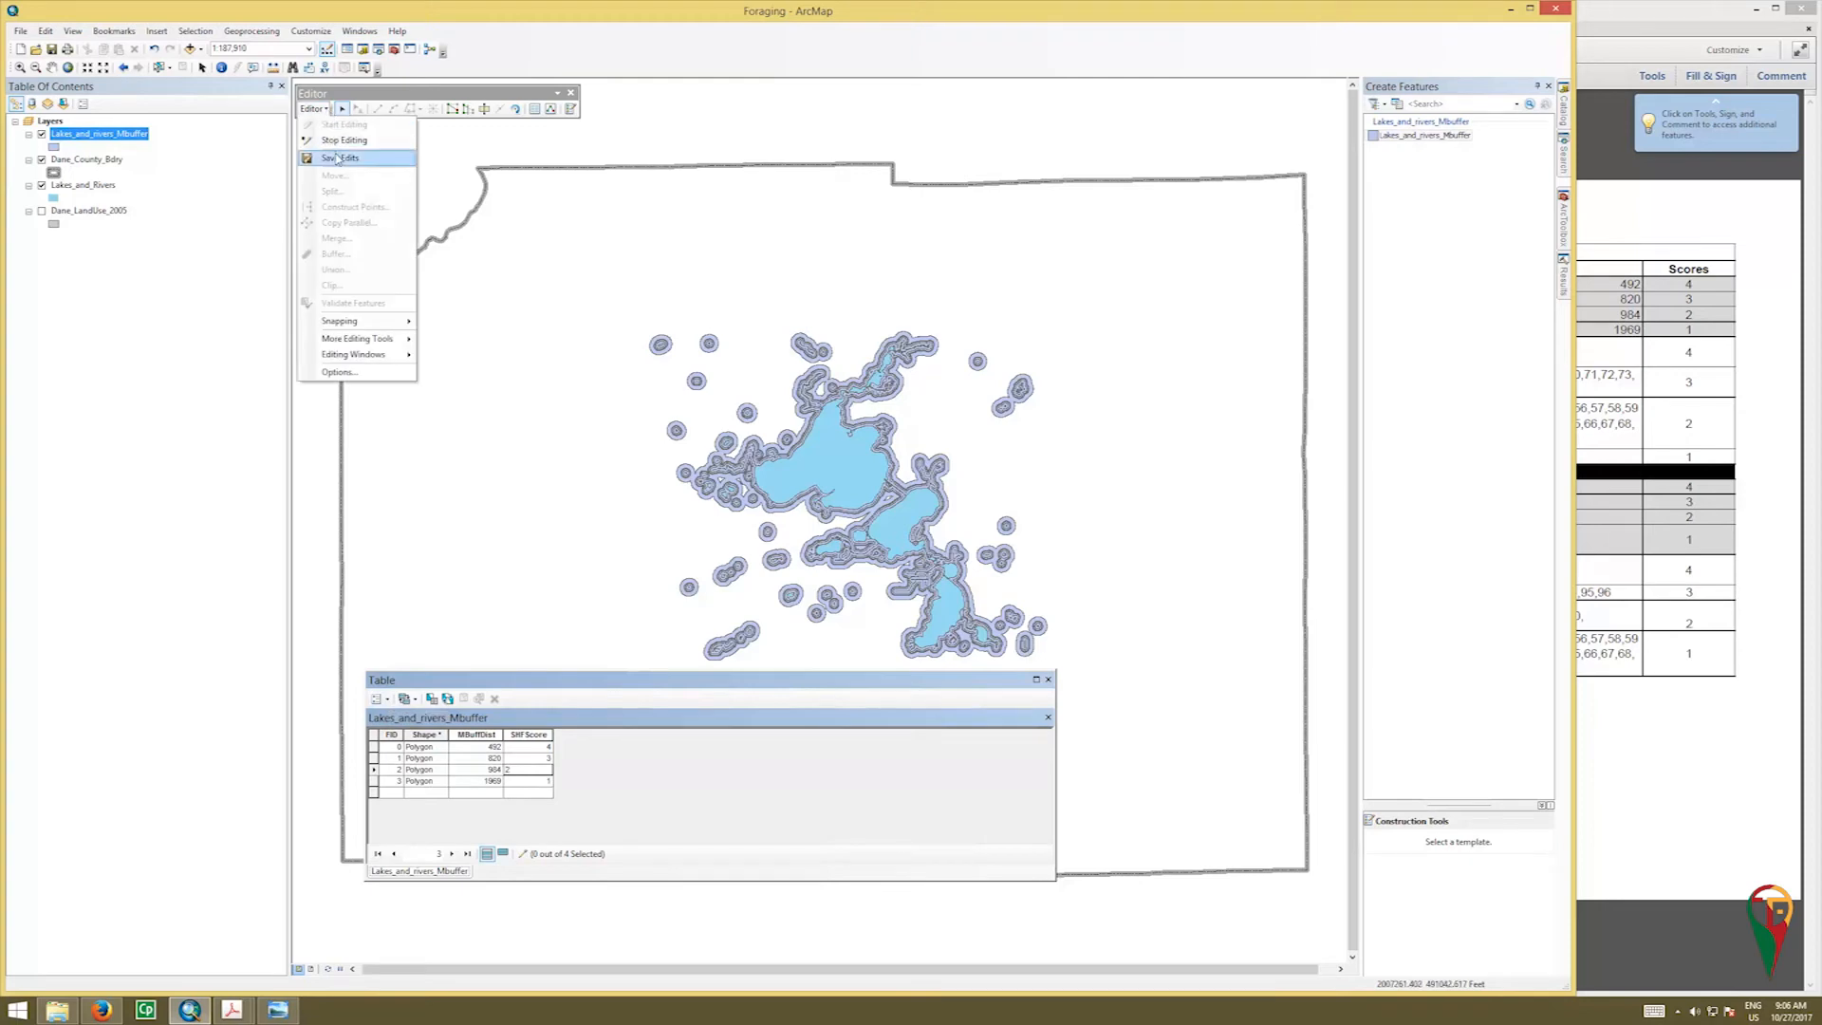
{"action": "left_click", "coordinate": [339, 159]}
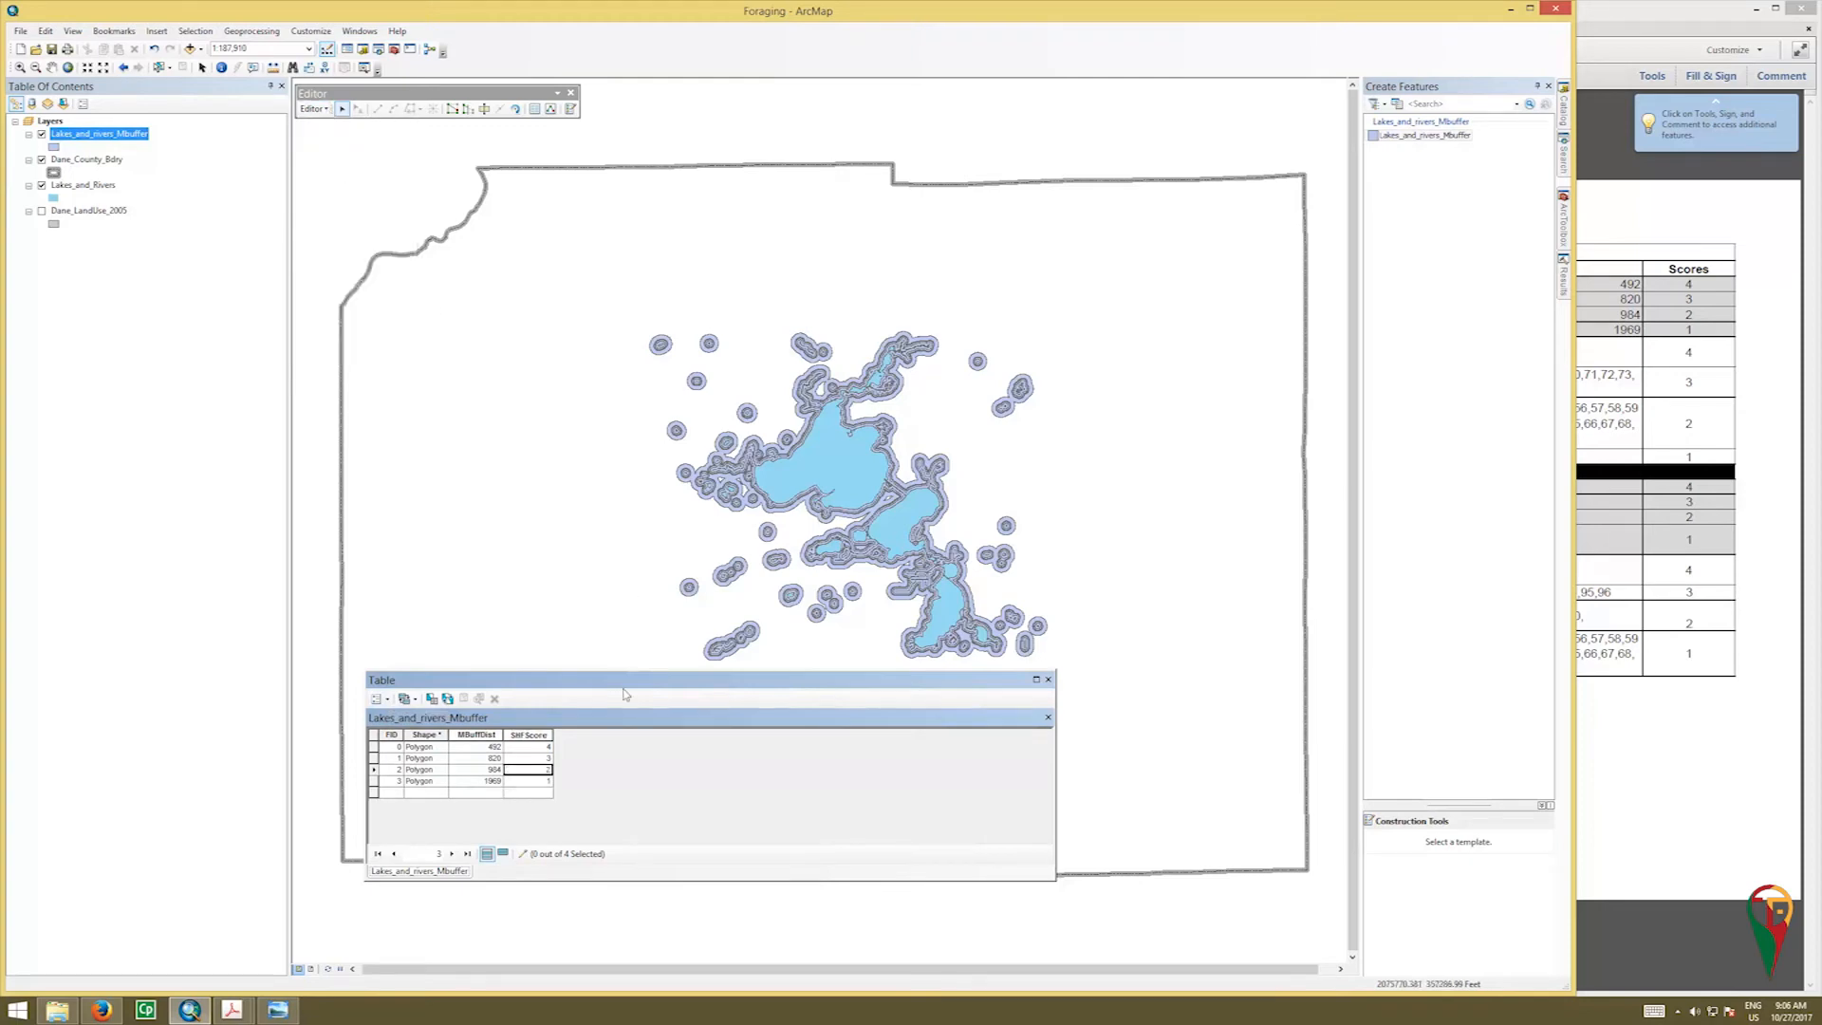
{"action": "left_click", "coordinate": [316, 108]}
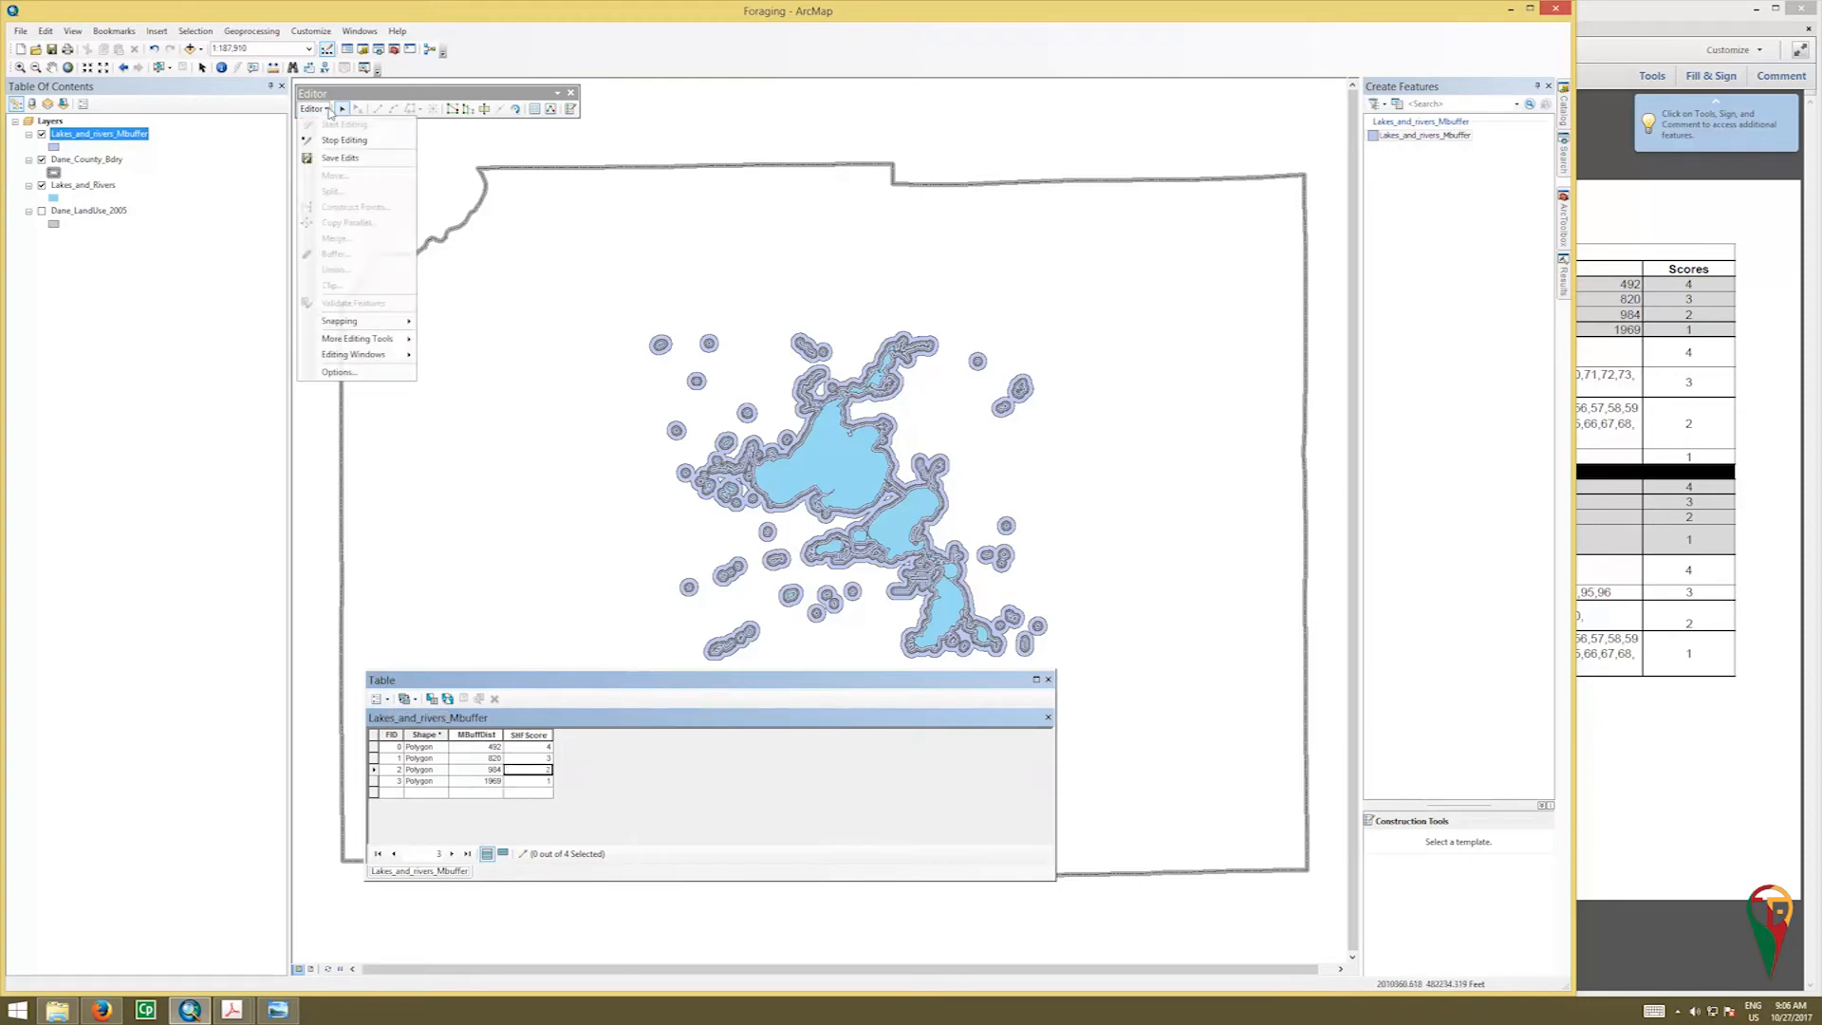
{"action": "left_click", "coordinate": [341, 140]}
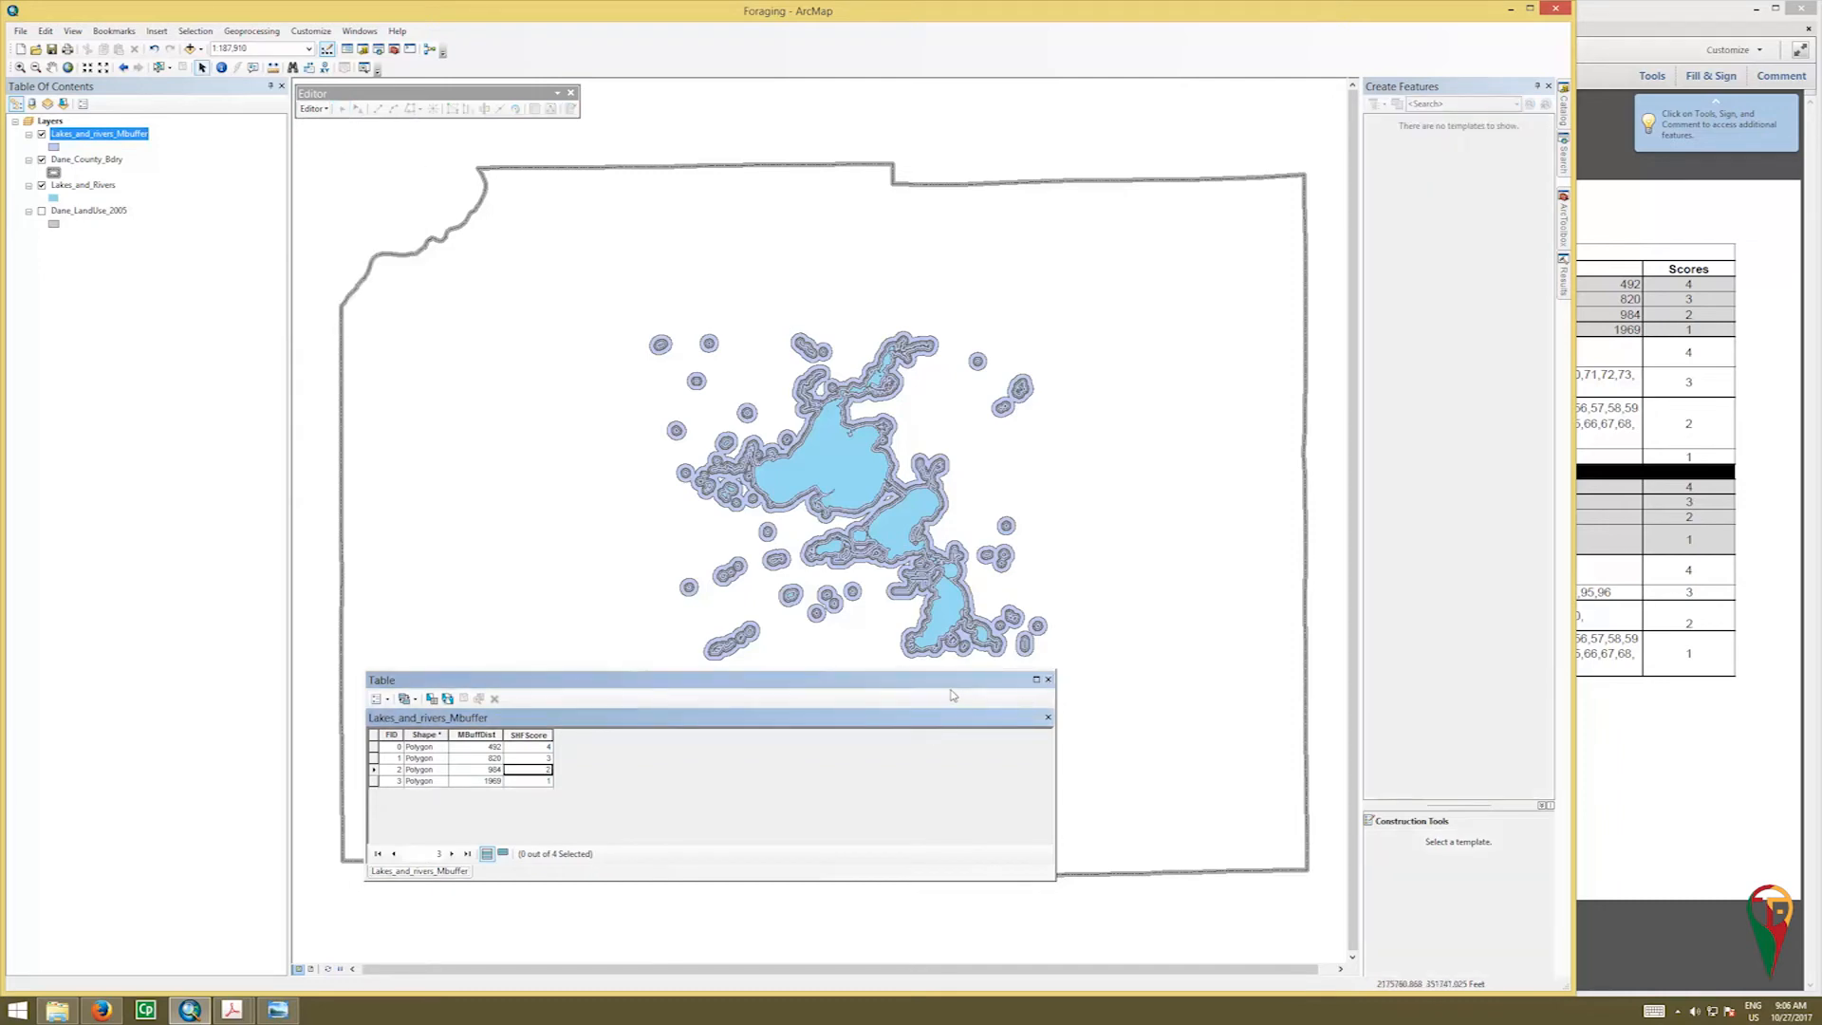
{"action": "left_click", "coordinate": [1048, 680]}
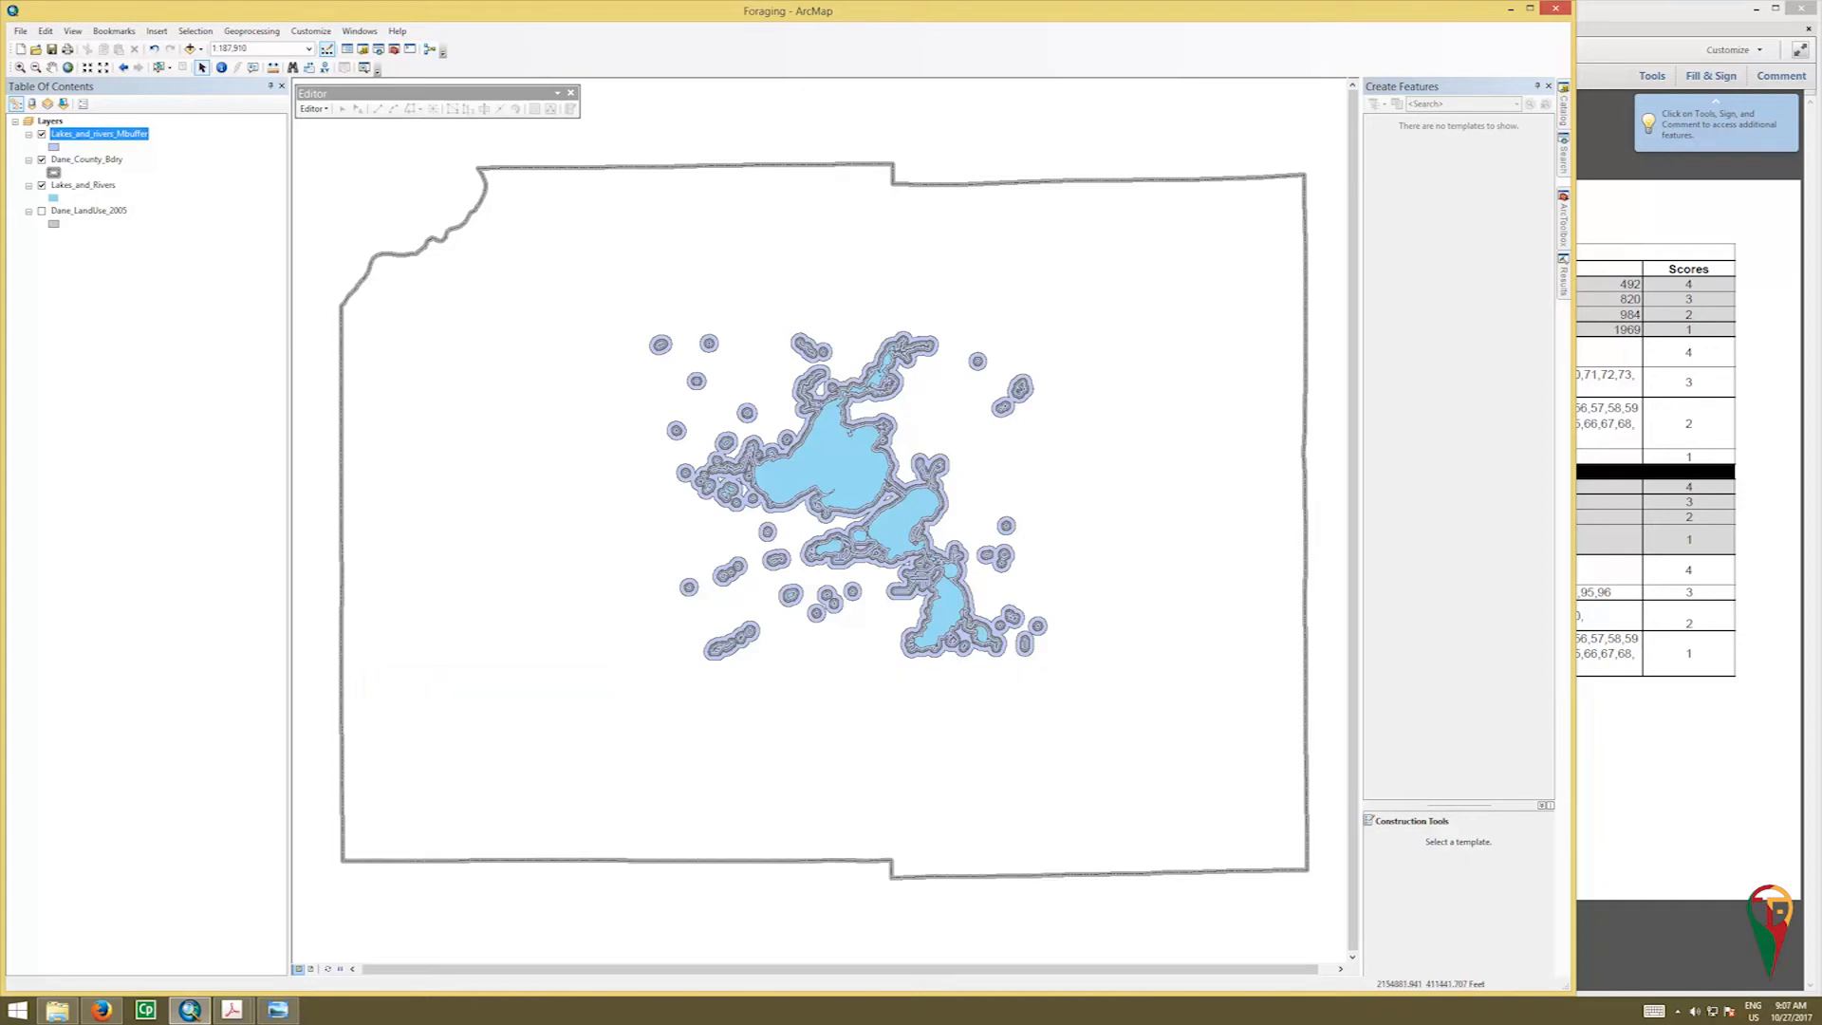
Step: Export all Lakes_and_rivers_Mbuffer features in the data frame's coordinate system to a shapefile named Lakes_and_Rivers_Scores and add it to the map
{"action": "right_click", "coordinate": [85, 136]}
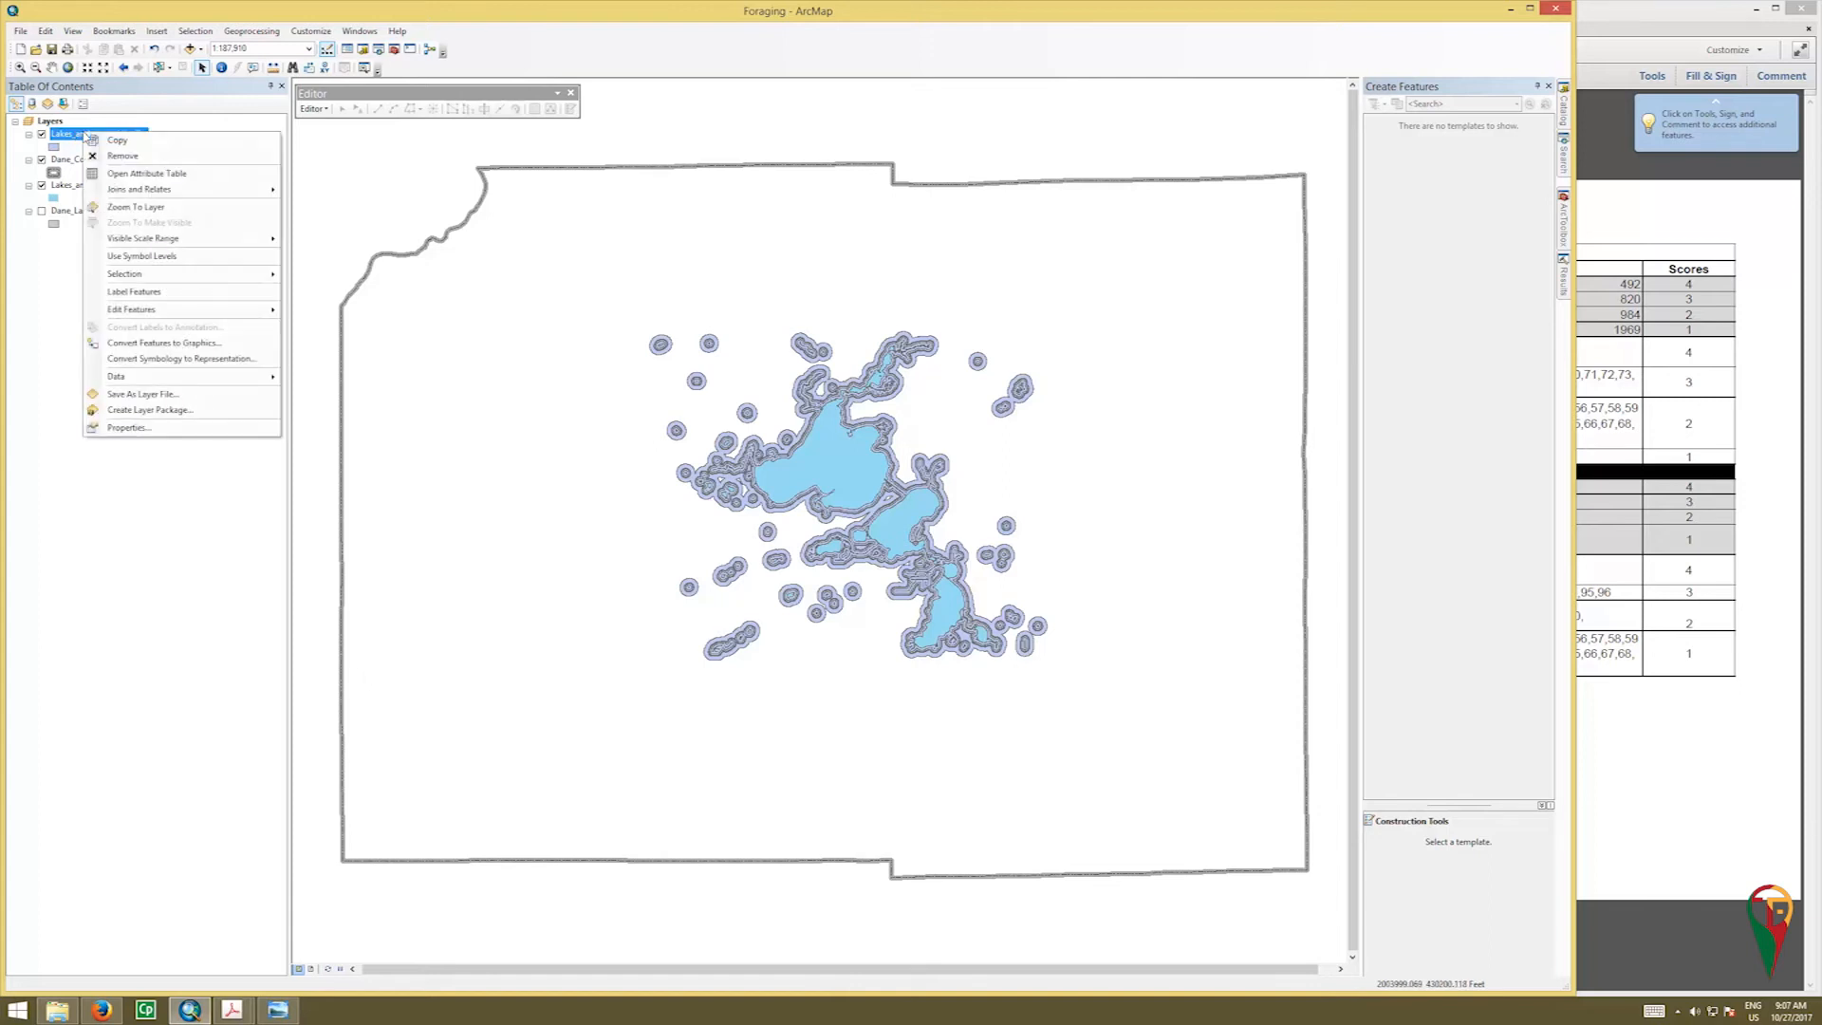
{"action": "mouse_move", "coordinate": [275, 377]}
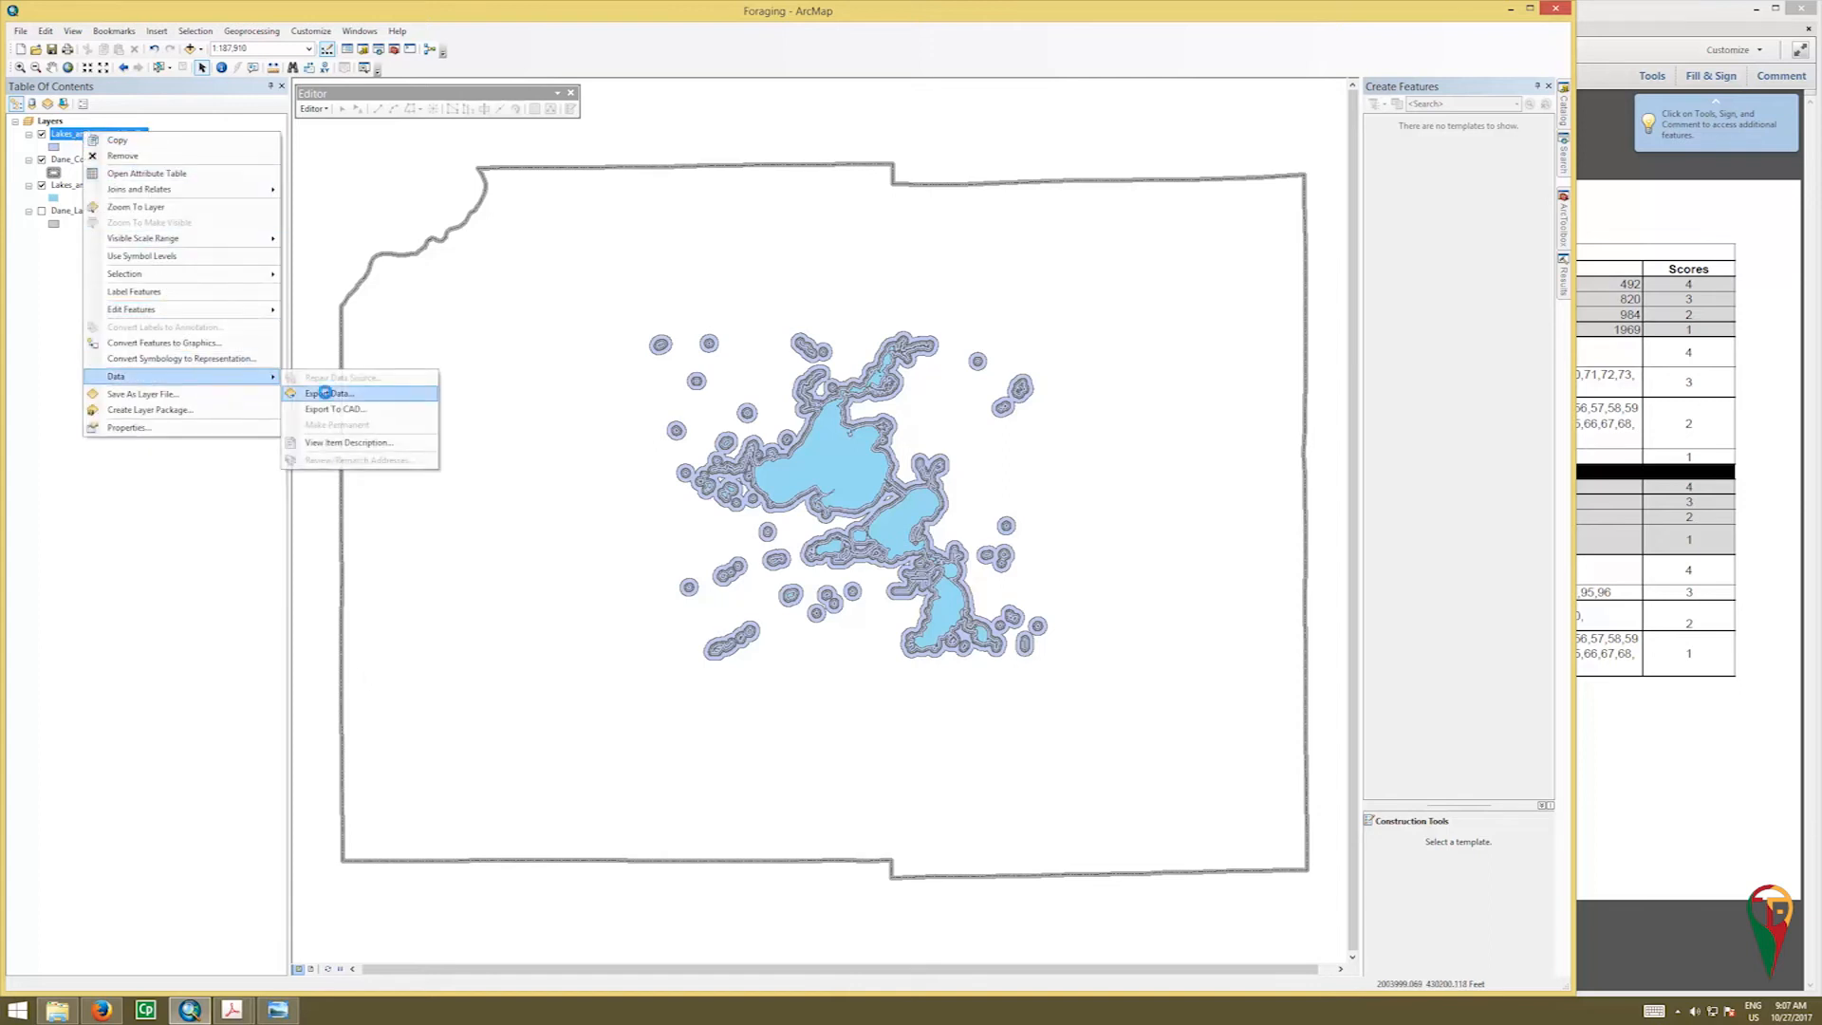
{"action": "left_click", "coordinate": [327, 393]}
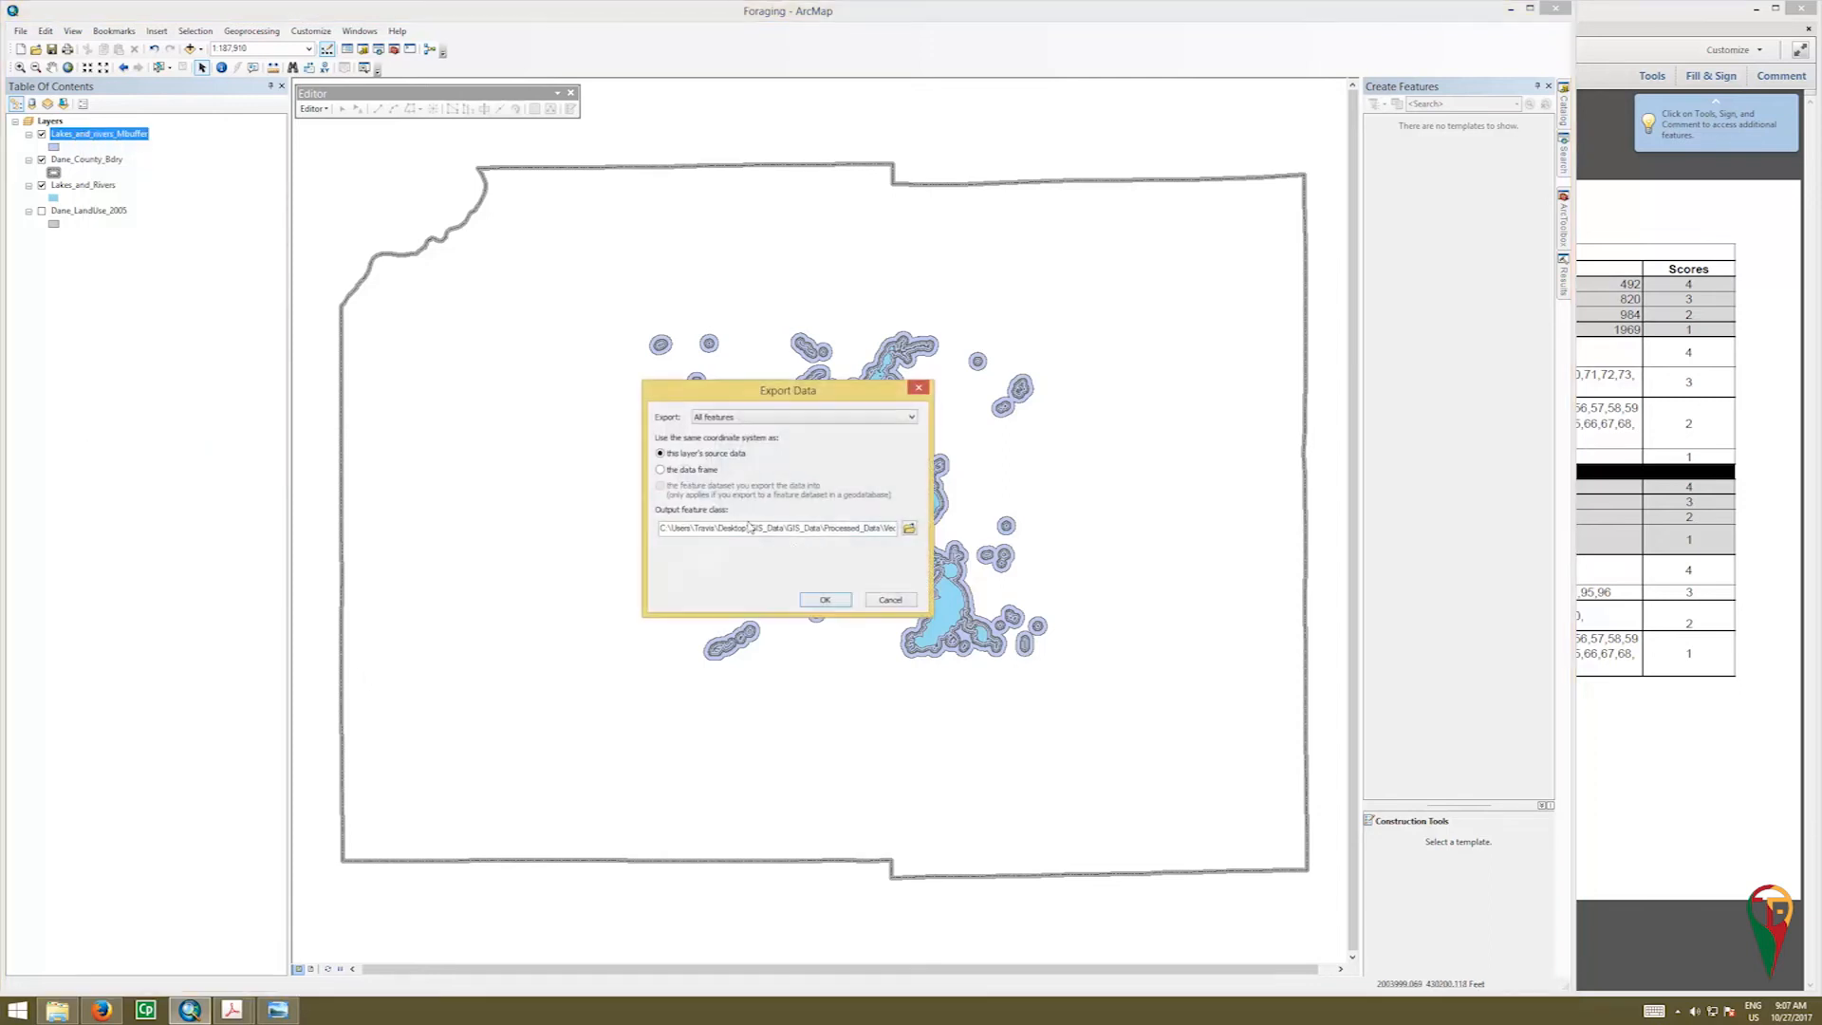
{"action": "left_click", "coordinate": [671, 471]}
{"action": "left_click", "coordinate": [909, 527]}
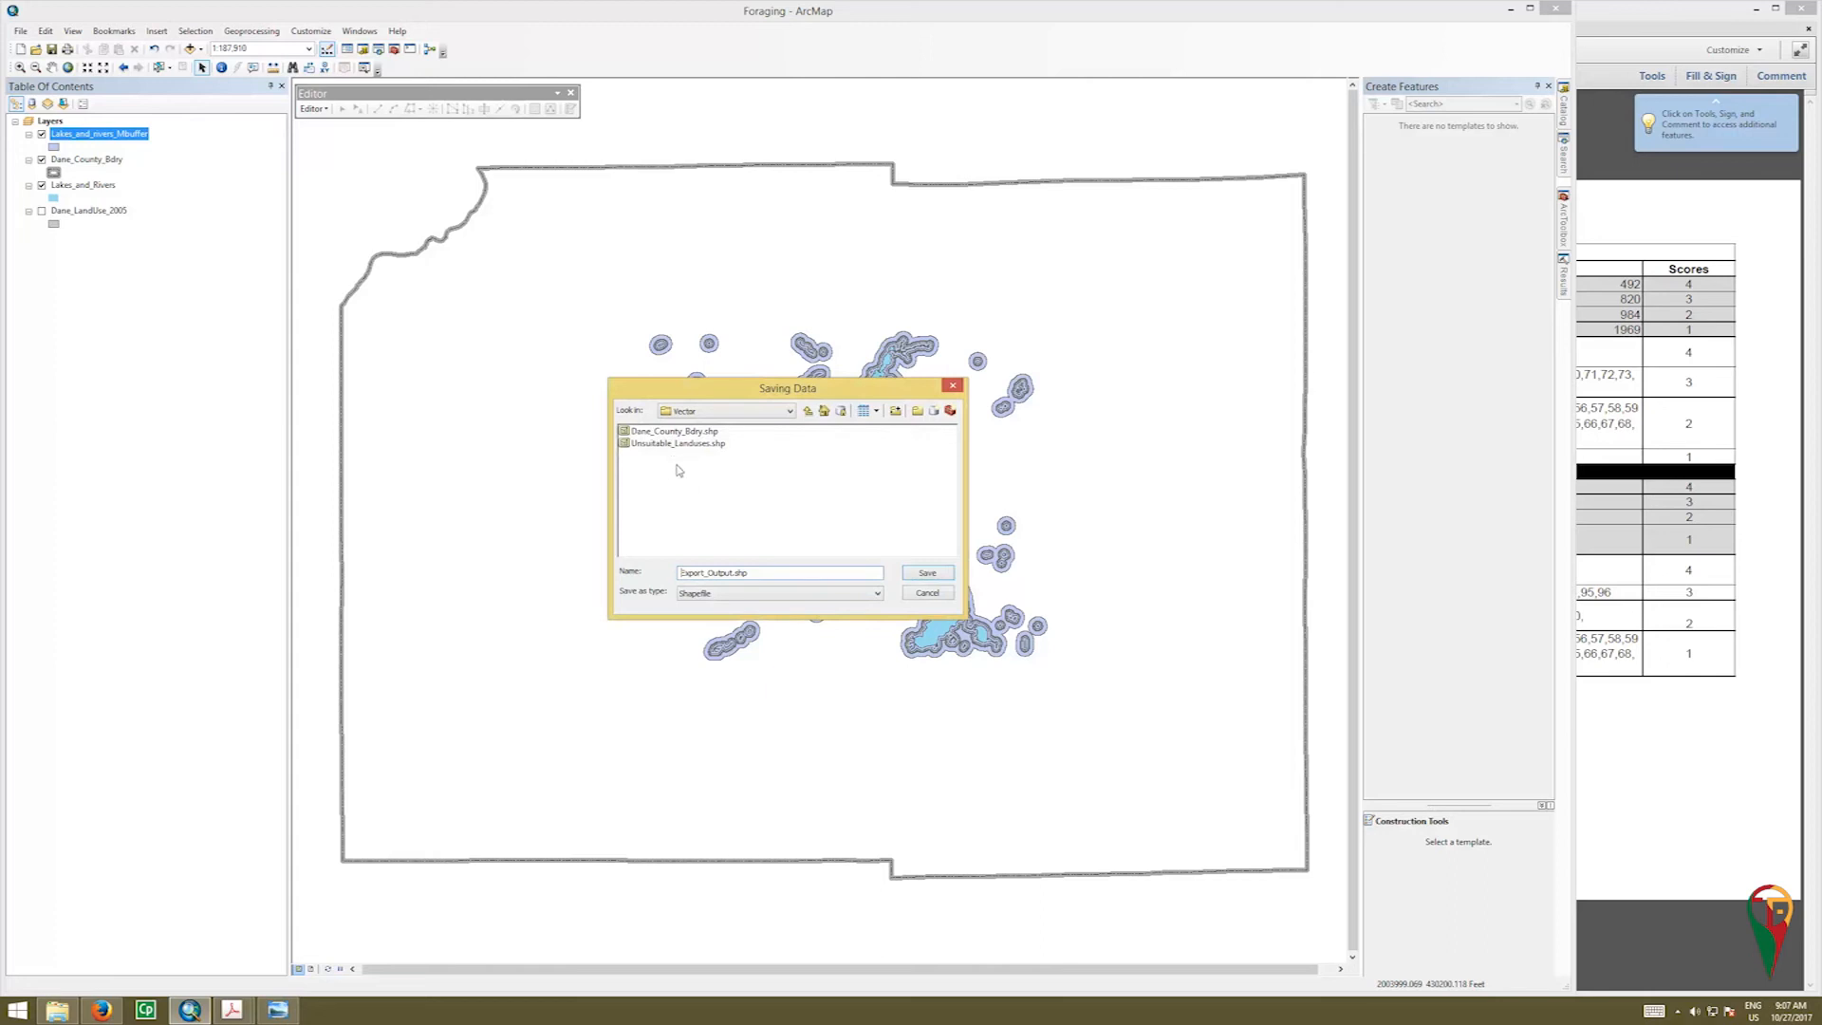
{"action": "left_click_drag", "start_coordinate": [731, 573], "coordinate": [641, 571]}
{"action": "type", "text": "L"}
{"action": "key", "text": "BackSpace"}
{"action": "type", "text": "Lakes_and_Rivers_Scores"}
{"action": "left_click", "coordinate": [927, 574]}
{"action": "left_click", "coordinate": [843, 601]}
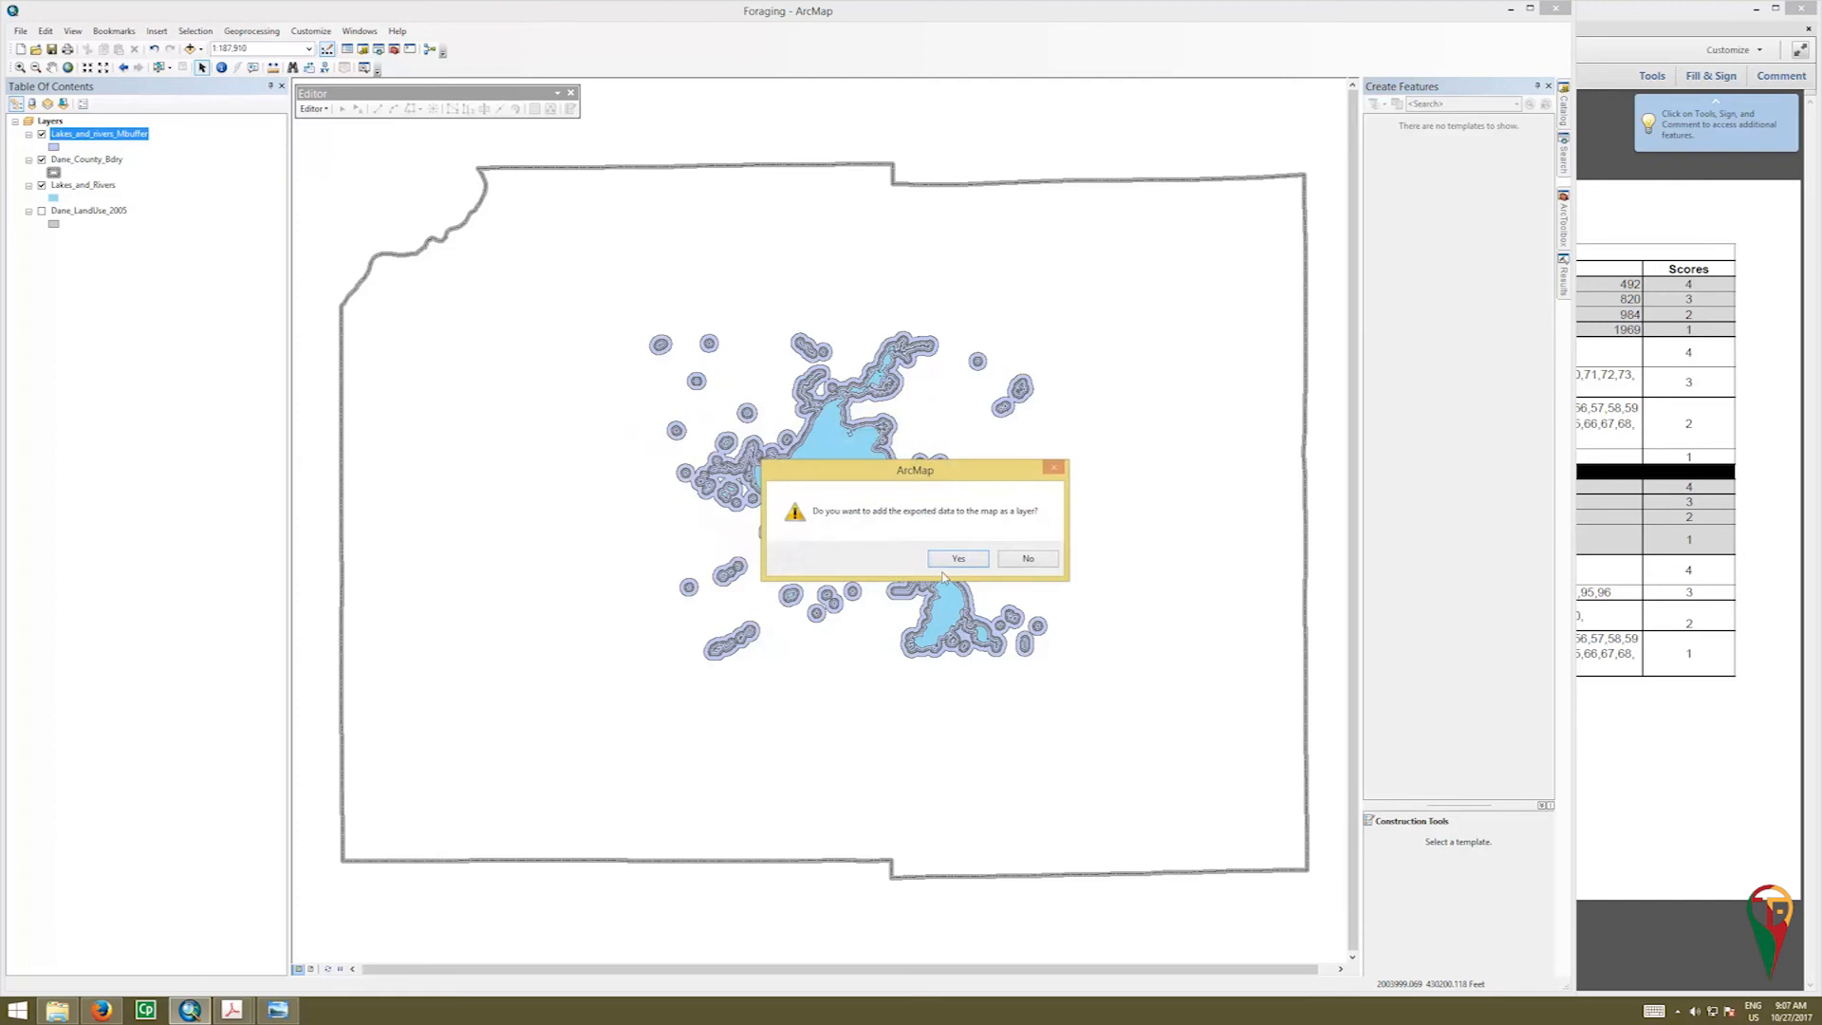
{"action": "left_click", "coordinate": [955, 562]}
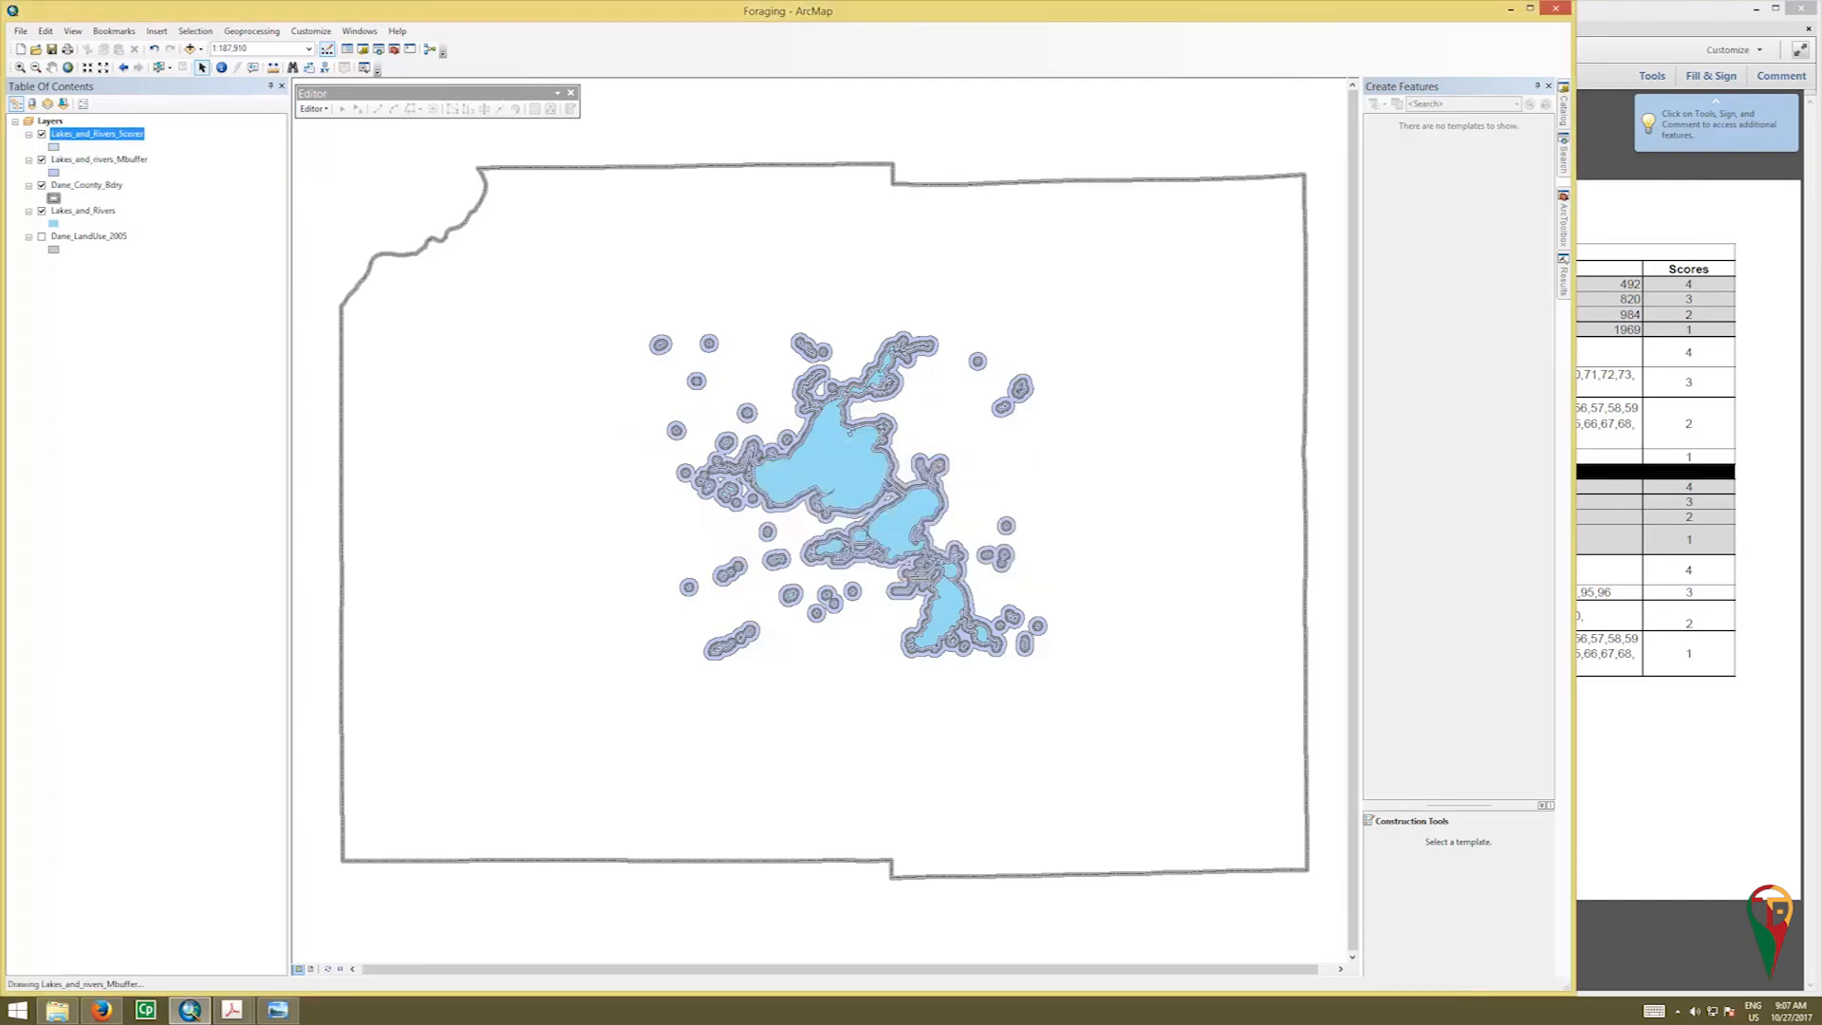
Step: Hide Lakes_and_Rivers and its Mbuffer layer, and symbolize Lakes_and_Rivers_Scores with graduated colors by SHFScore on a light-to-dark blue ramp
{"action": "left_click", "coordinate": [42, 211]}
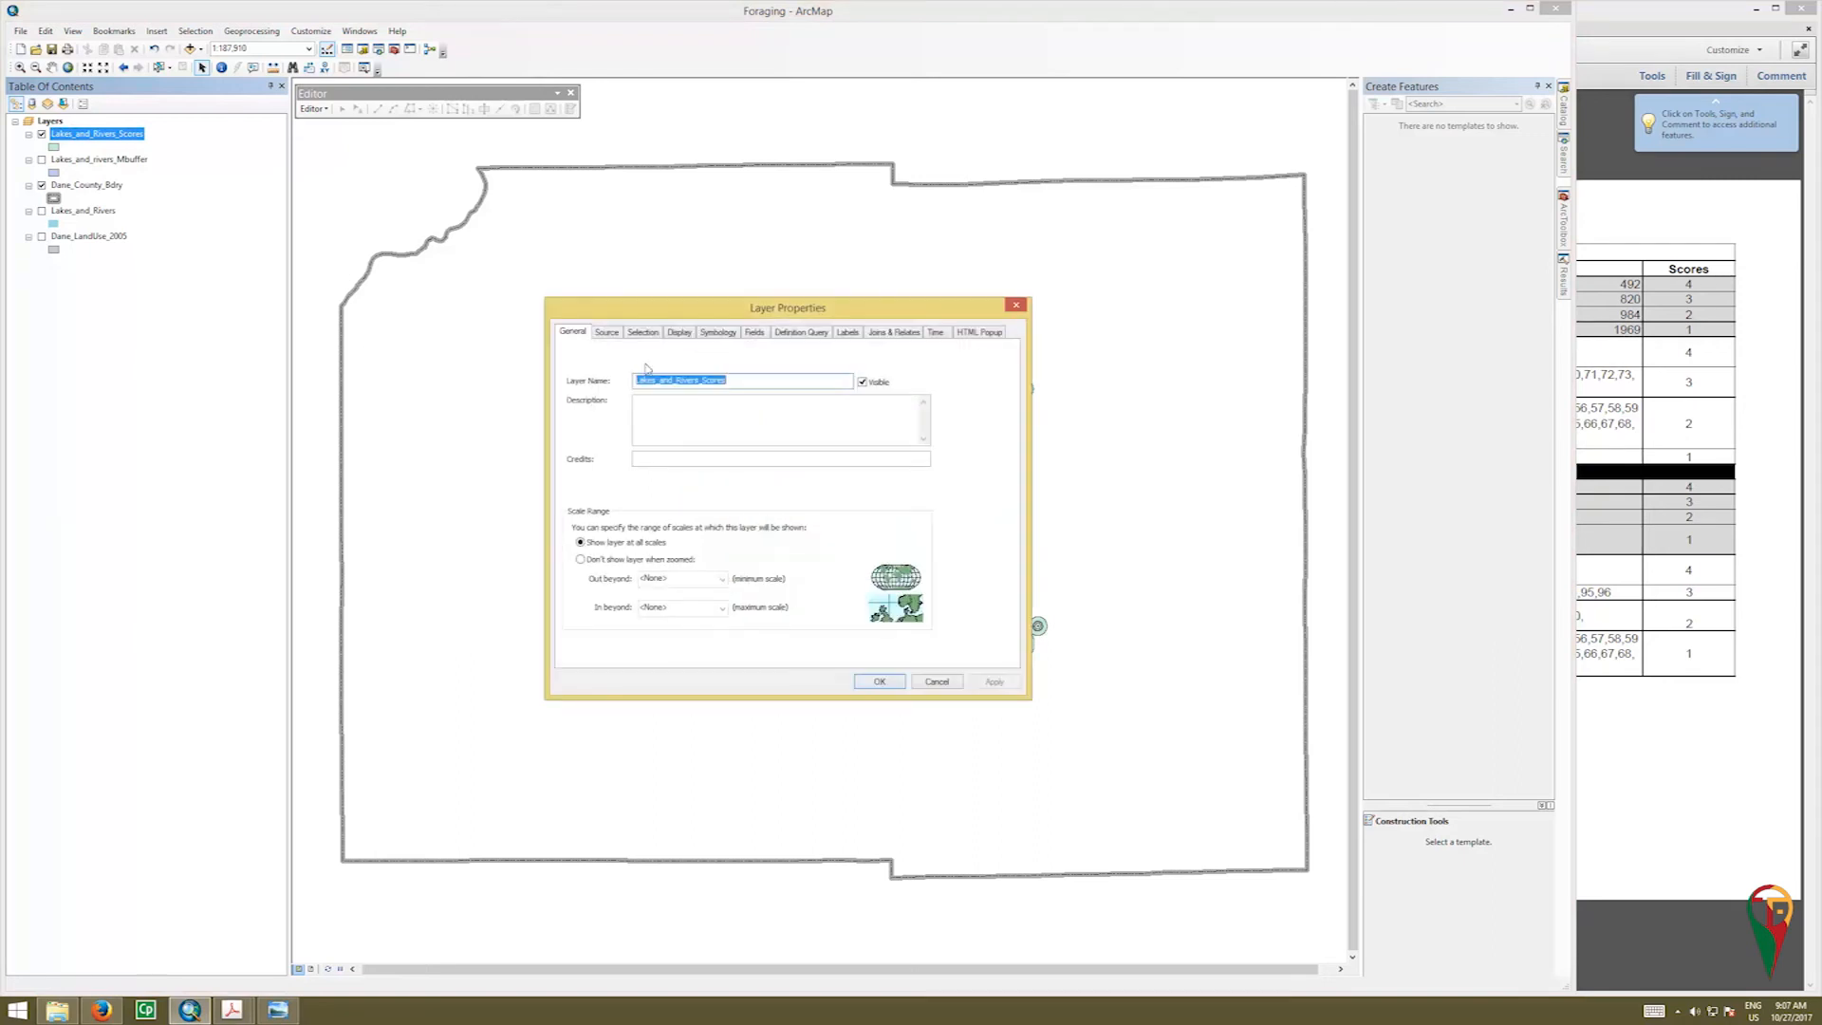
{"action": "left_click", "coordinate": [713, 334]}
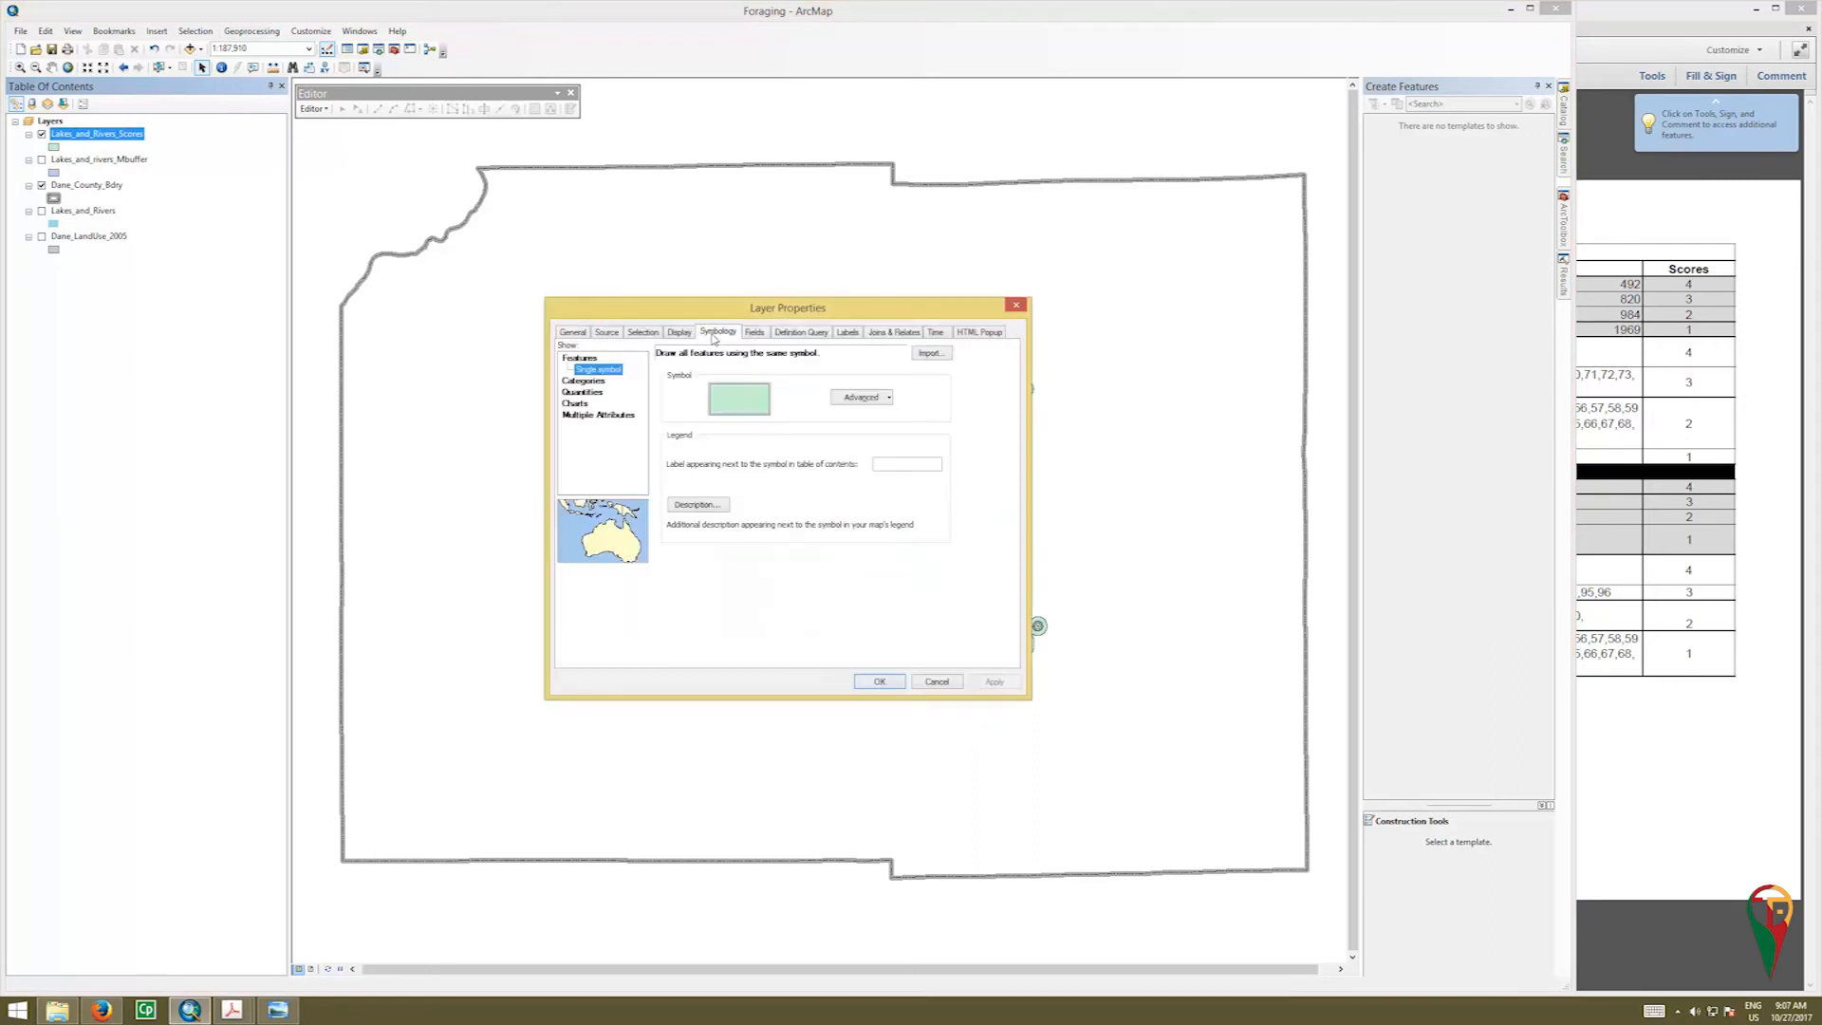
{"action": "left_click", "coordinate": [584, 392]}
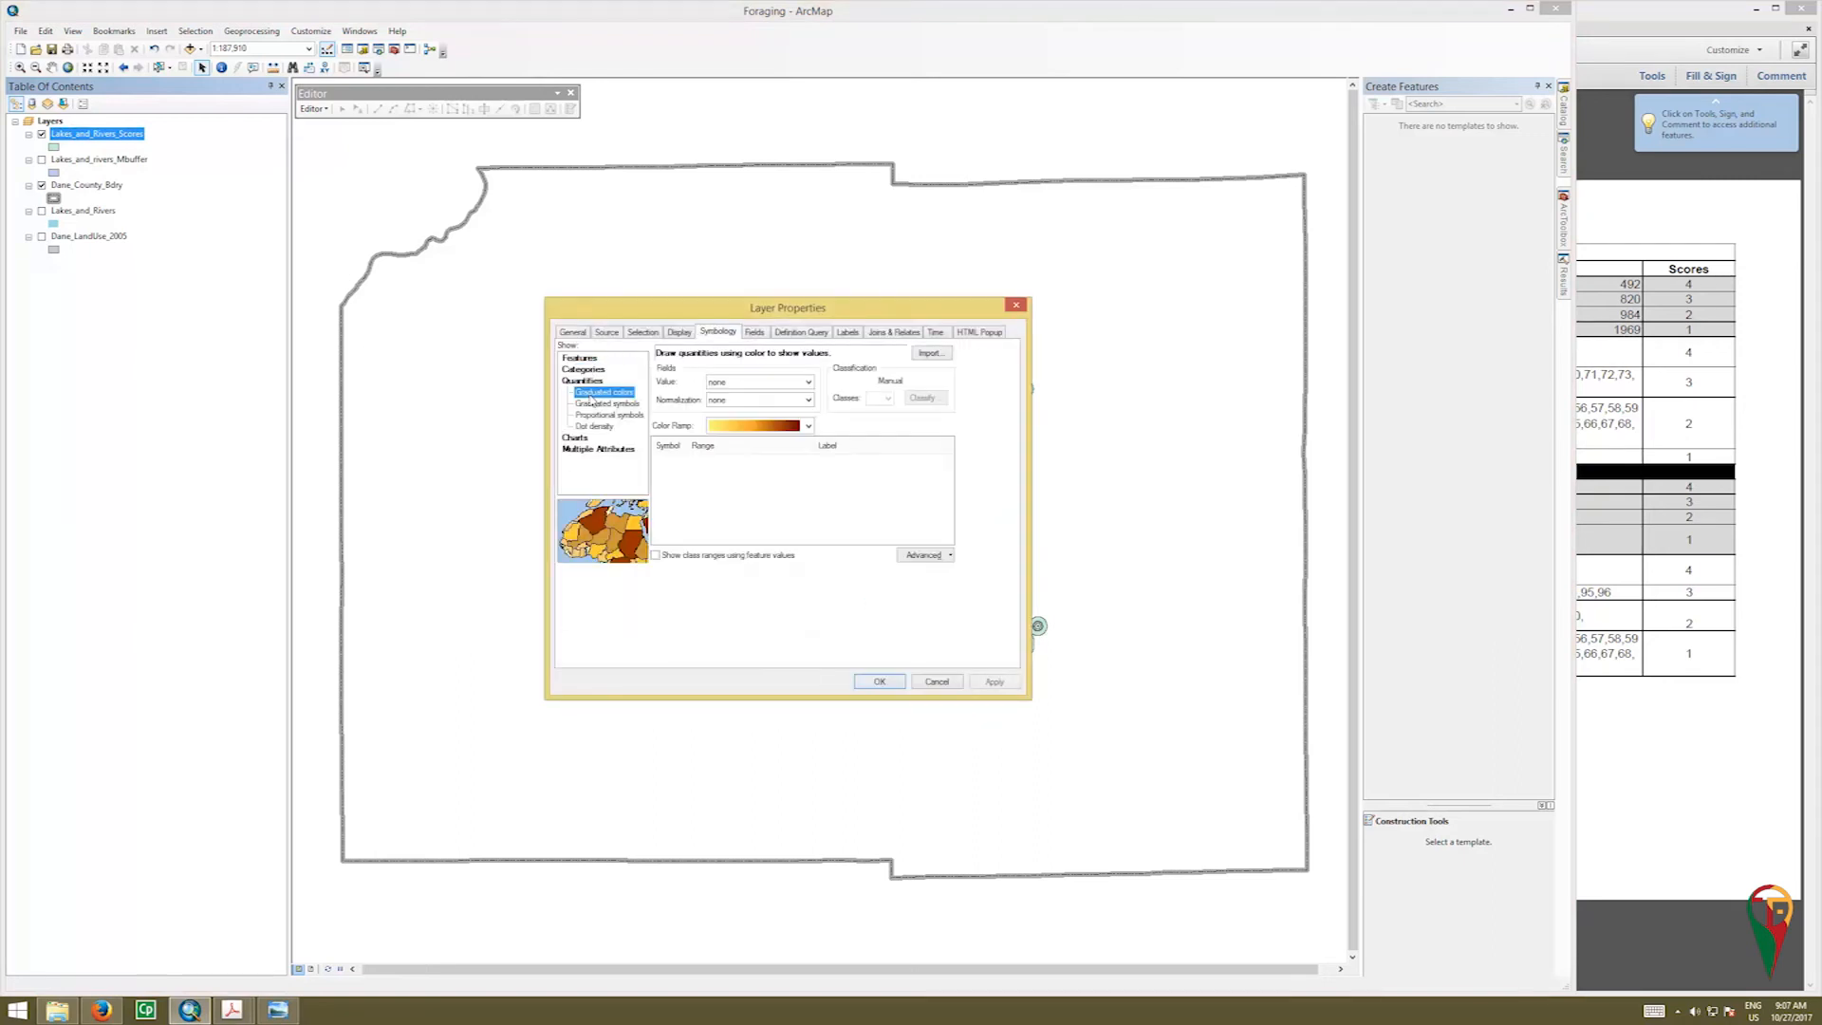
{"action": "left_click", "coordinate": [808, 381]}
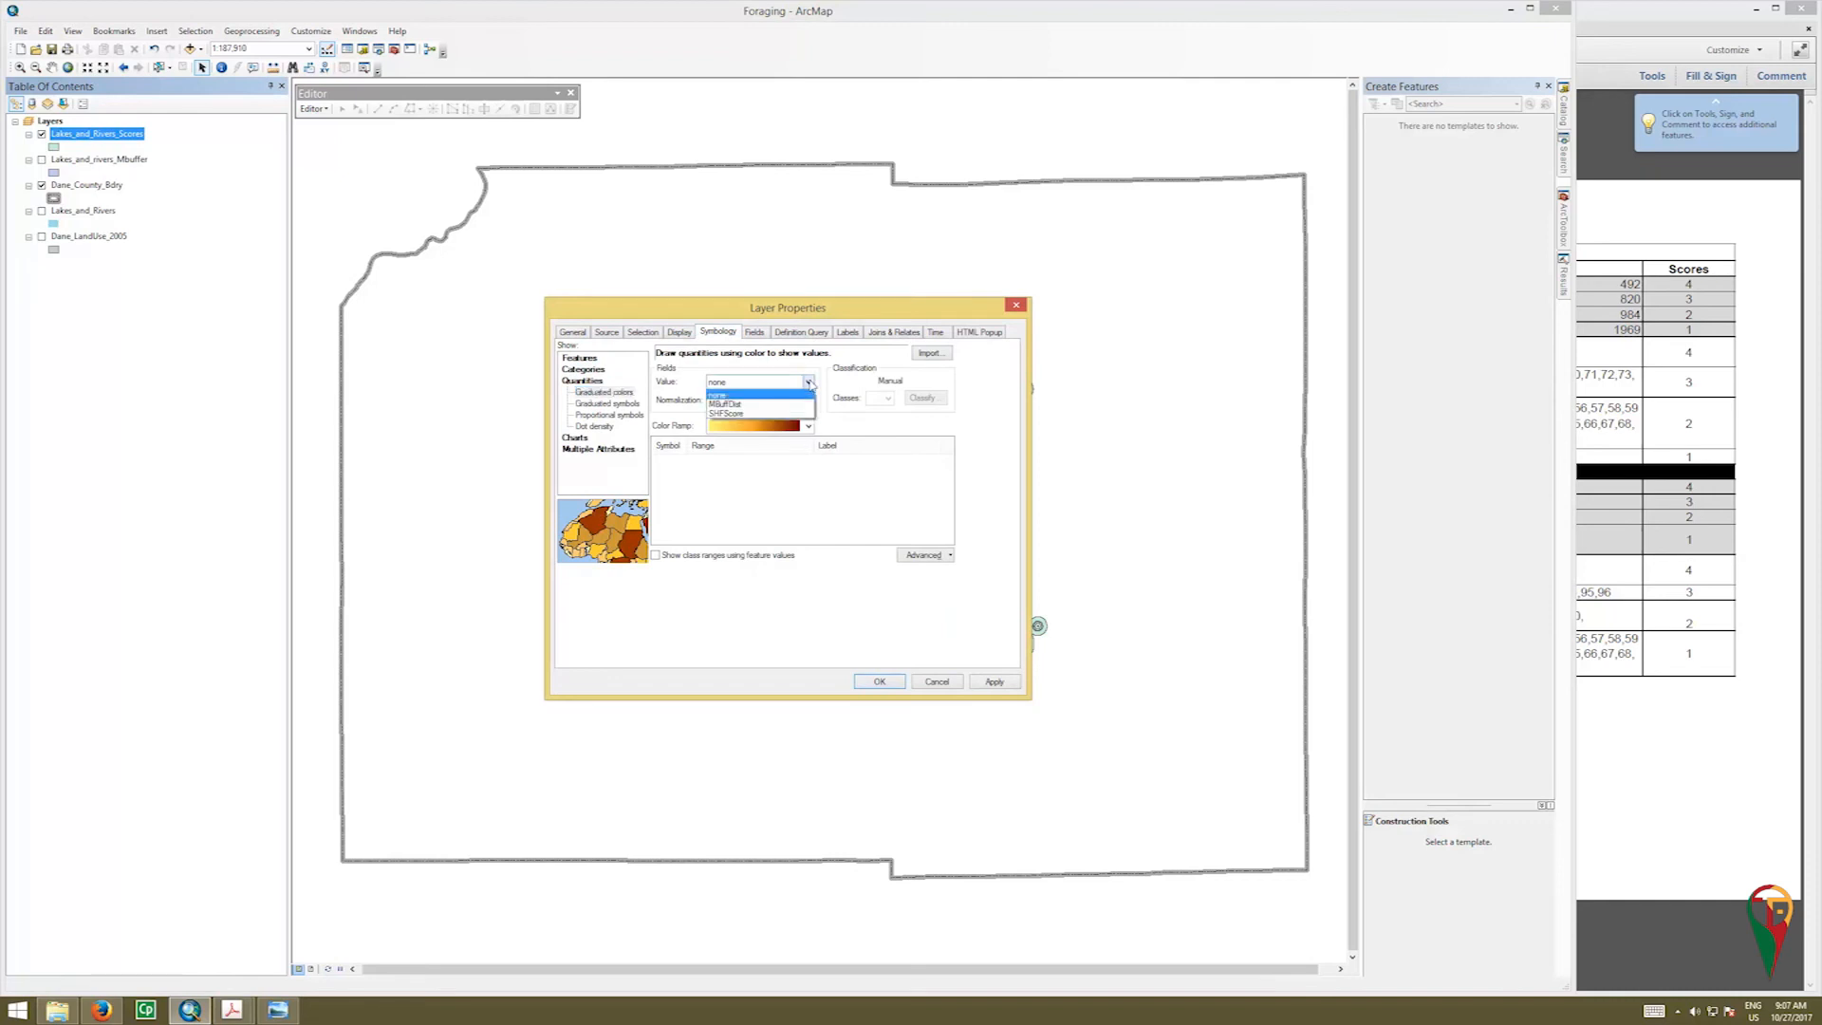
{"action": "left_click", "coordinate": [734, 417]}
{"action": "left_click", "coordinate": [807, 426]}
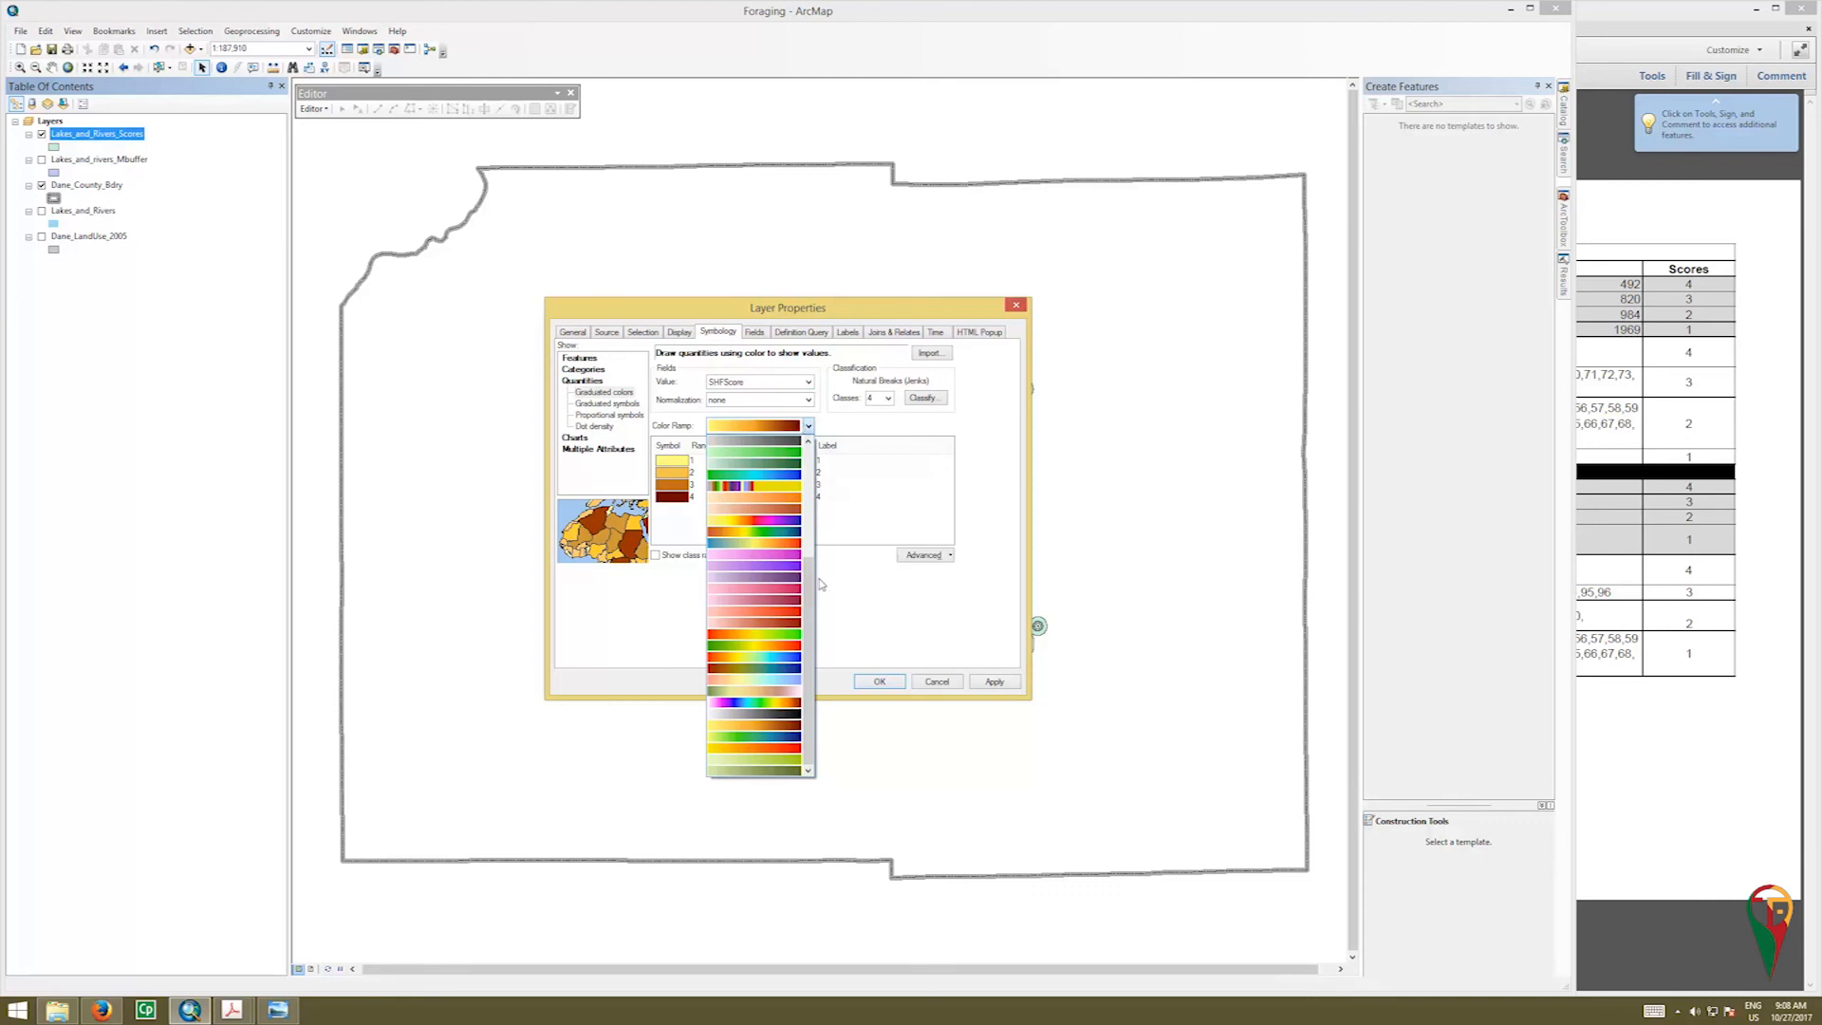
{"action": "left_click_drag", "start_coordinate": [809, 584], "coordinate": [805, 477]}
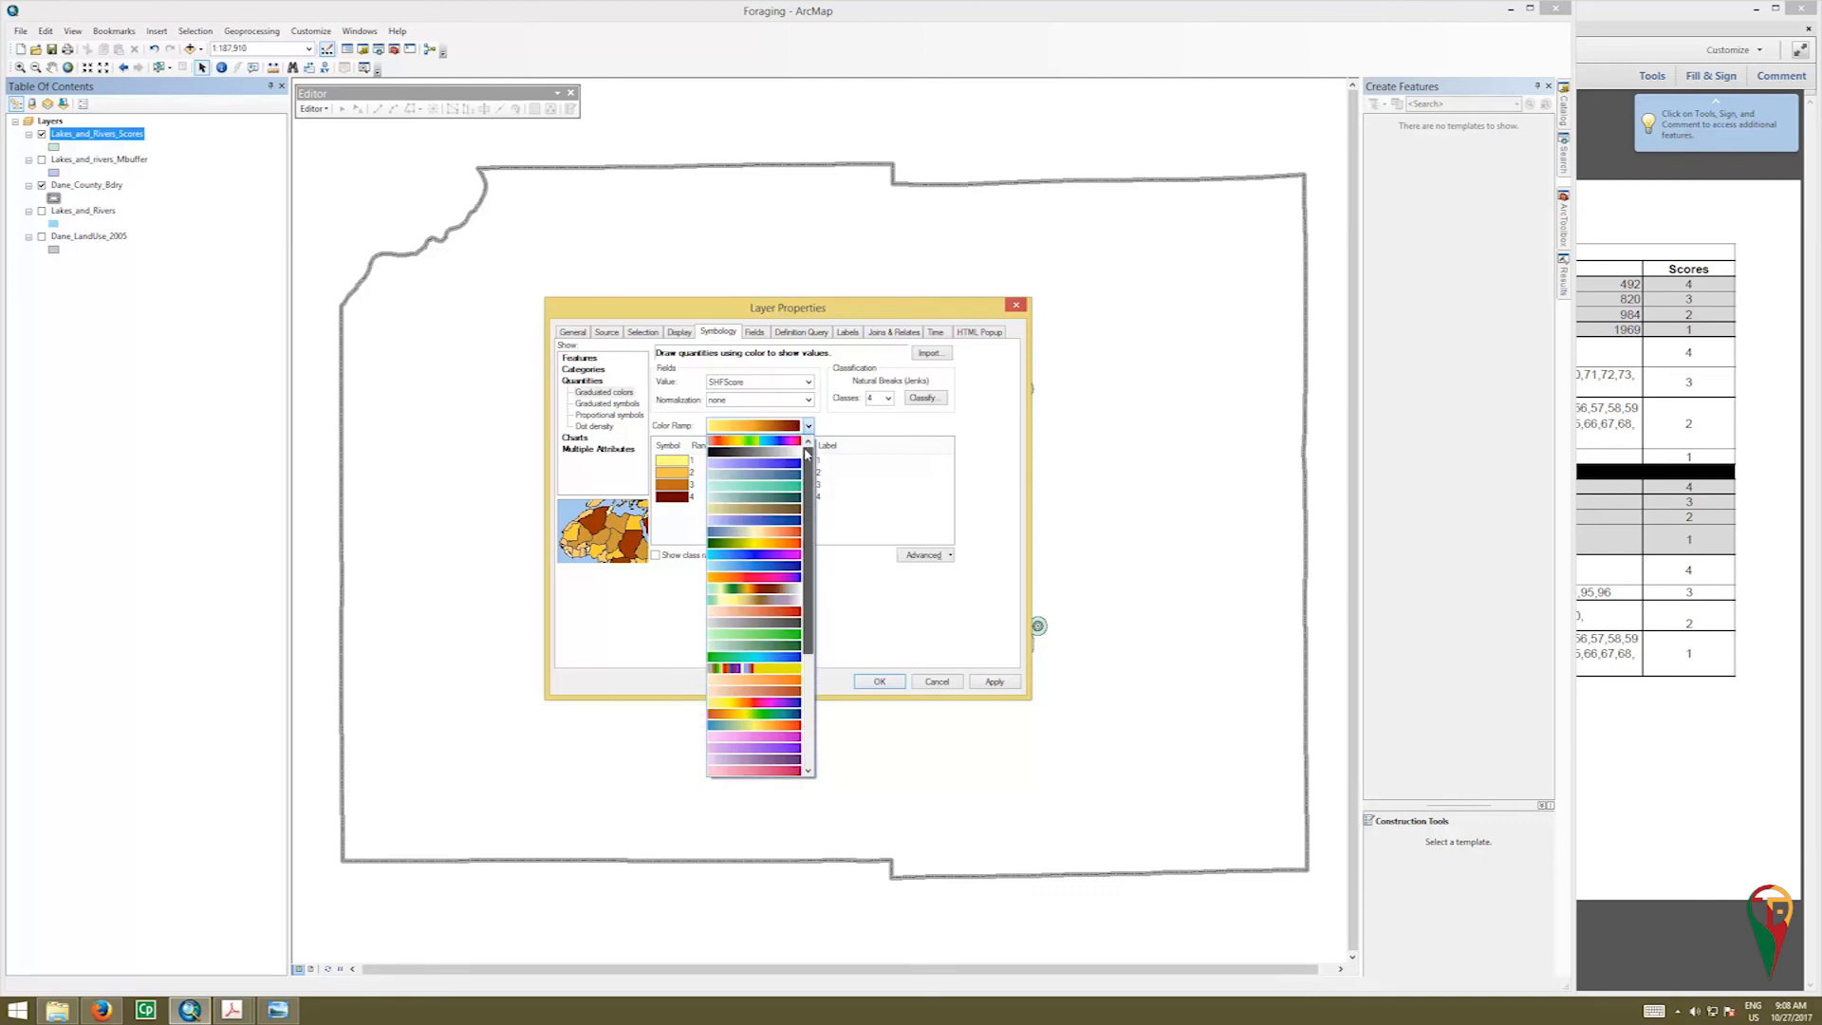
{"action": "left_click", "coordinate": [788, 569]}
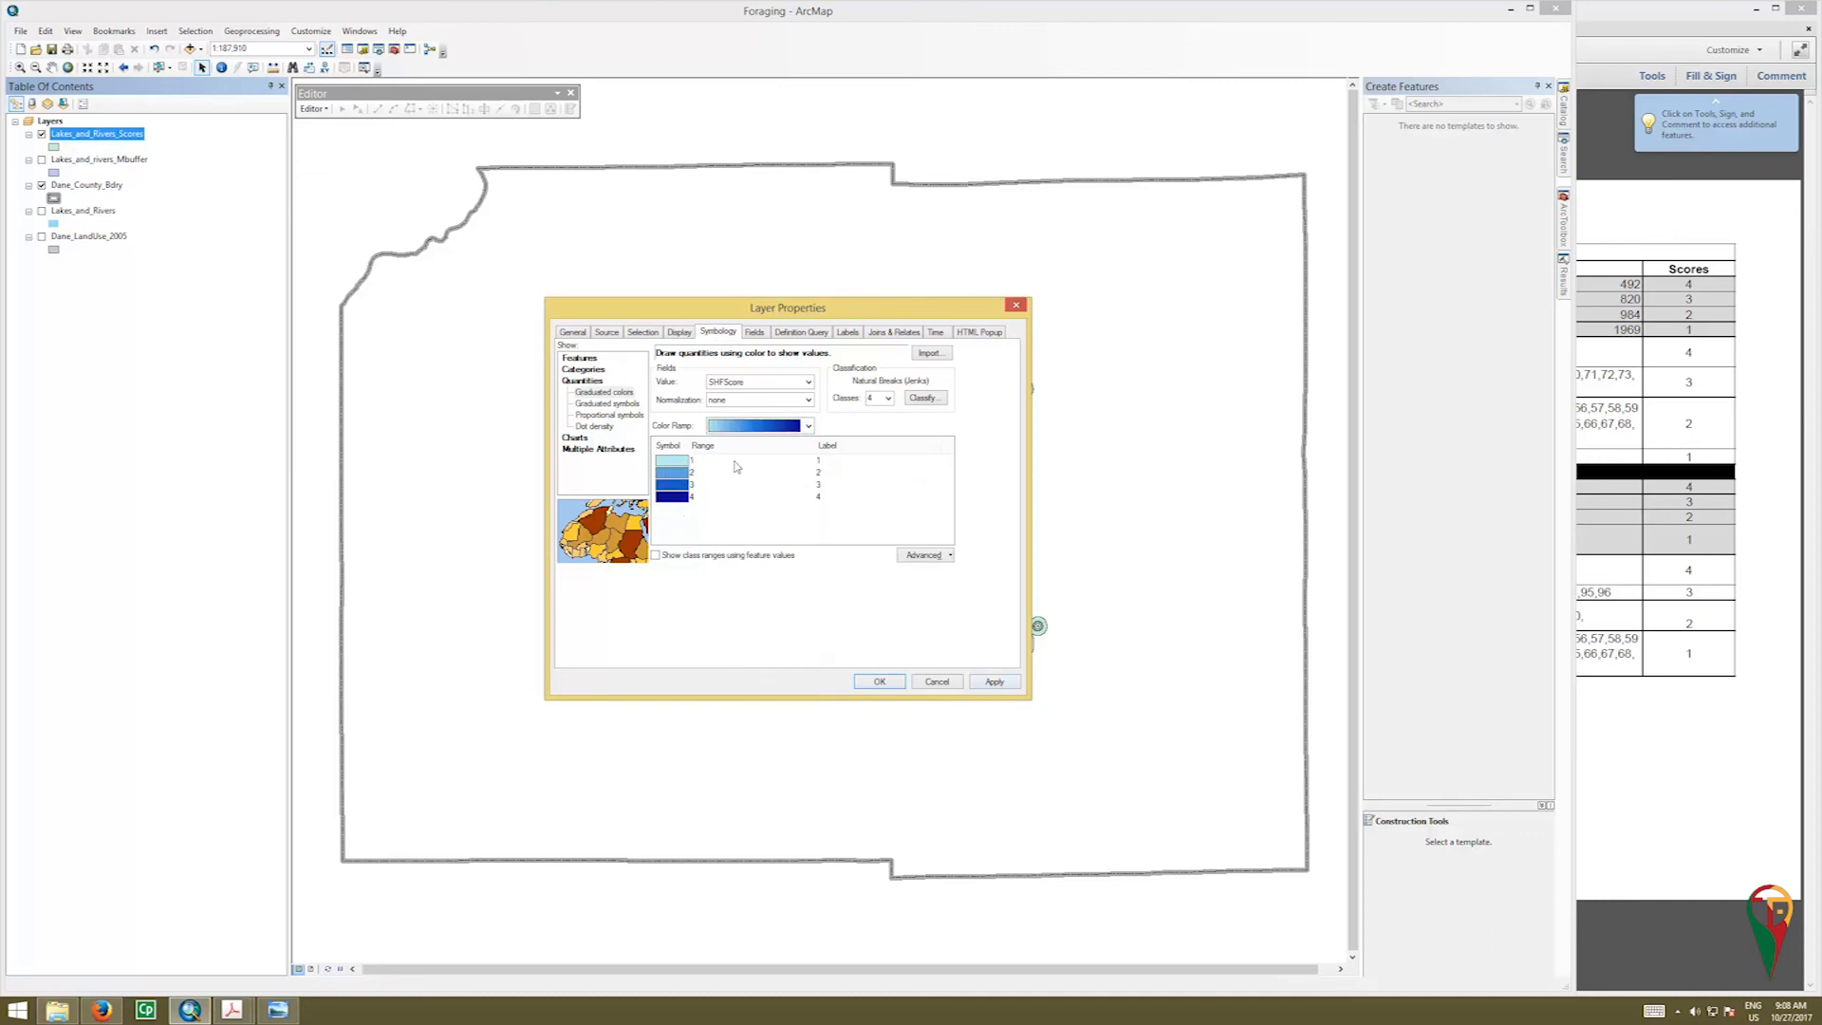
Step: Set the outline color to no color for the symbols of score classes 1 and 2
{"action": "double_click", "coordinate": [673, 466]}
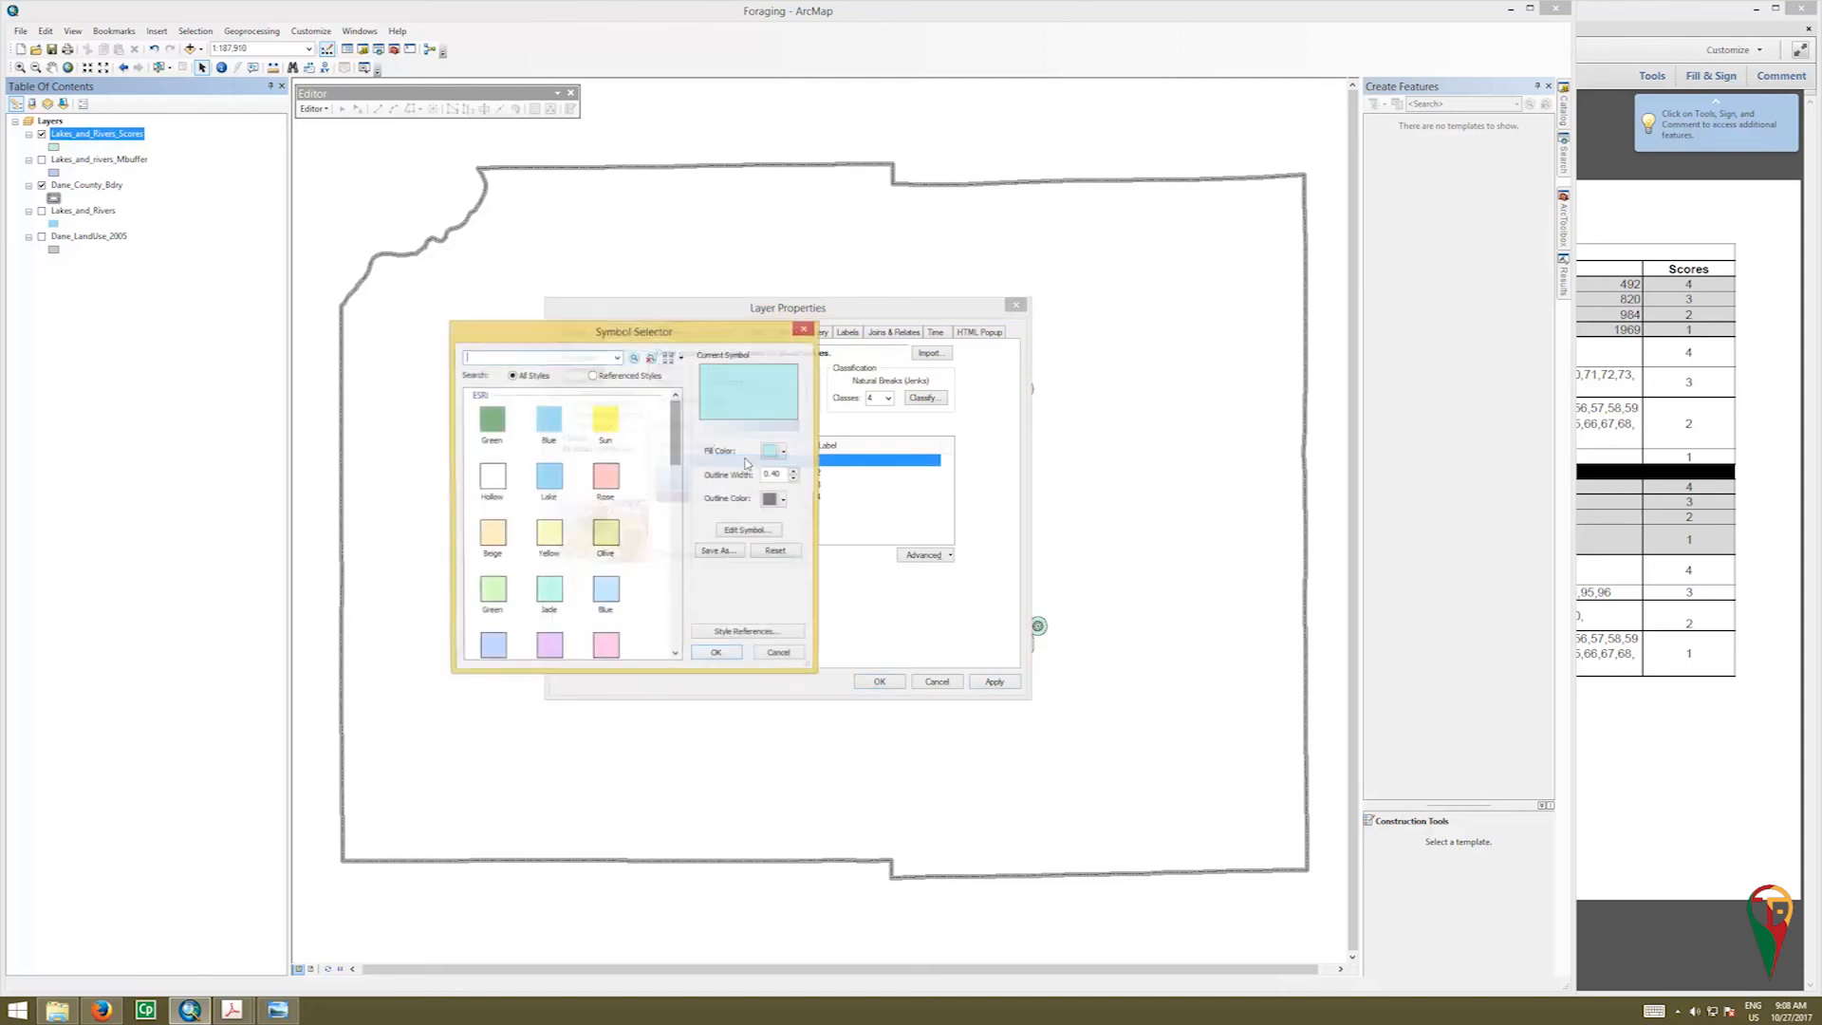
{"action": "left_click", "coordinate": [784, 500]}
{"action": "left_click", "coordinate": [774, 518]}
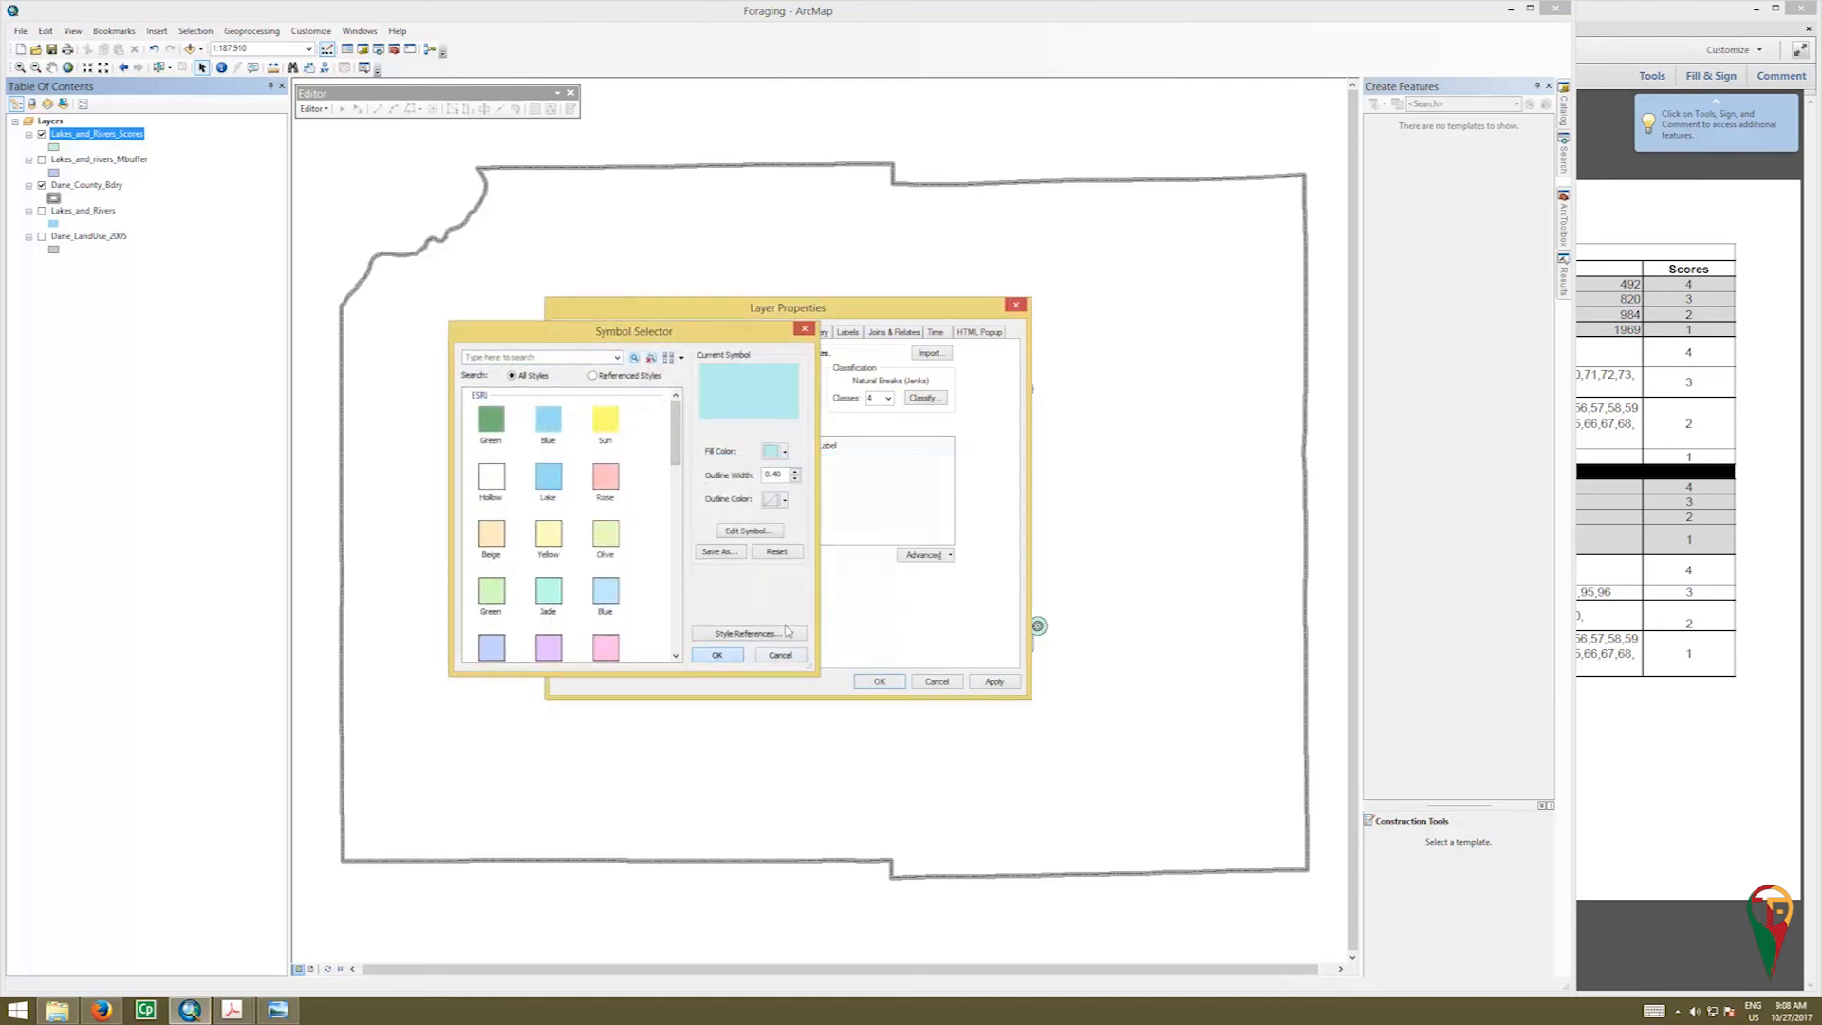
{"action": "left_click", "coordinate": [739, 659]}
{"action": "left_click", "coordinate": [668, 473]}
{"action": "double_click", "coordinate": [667, 474]}
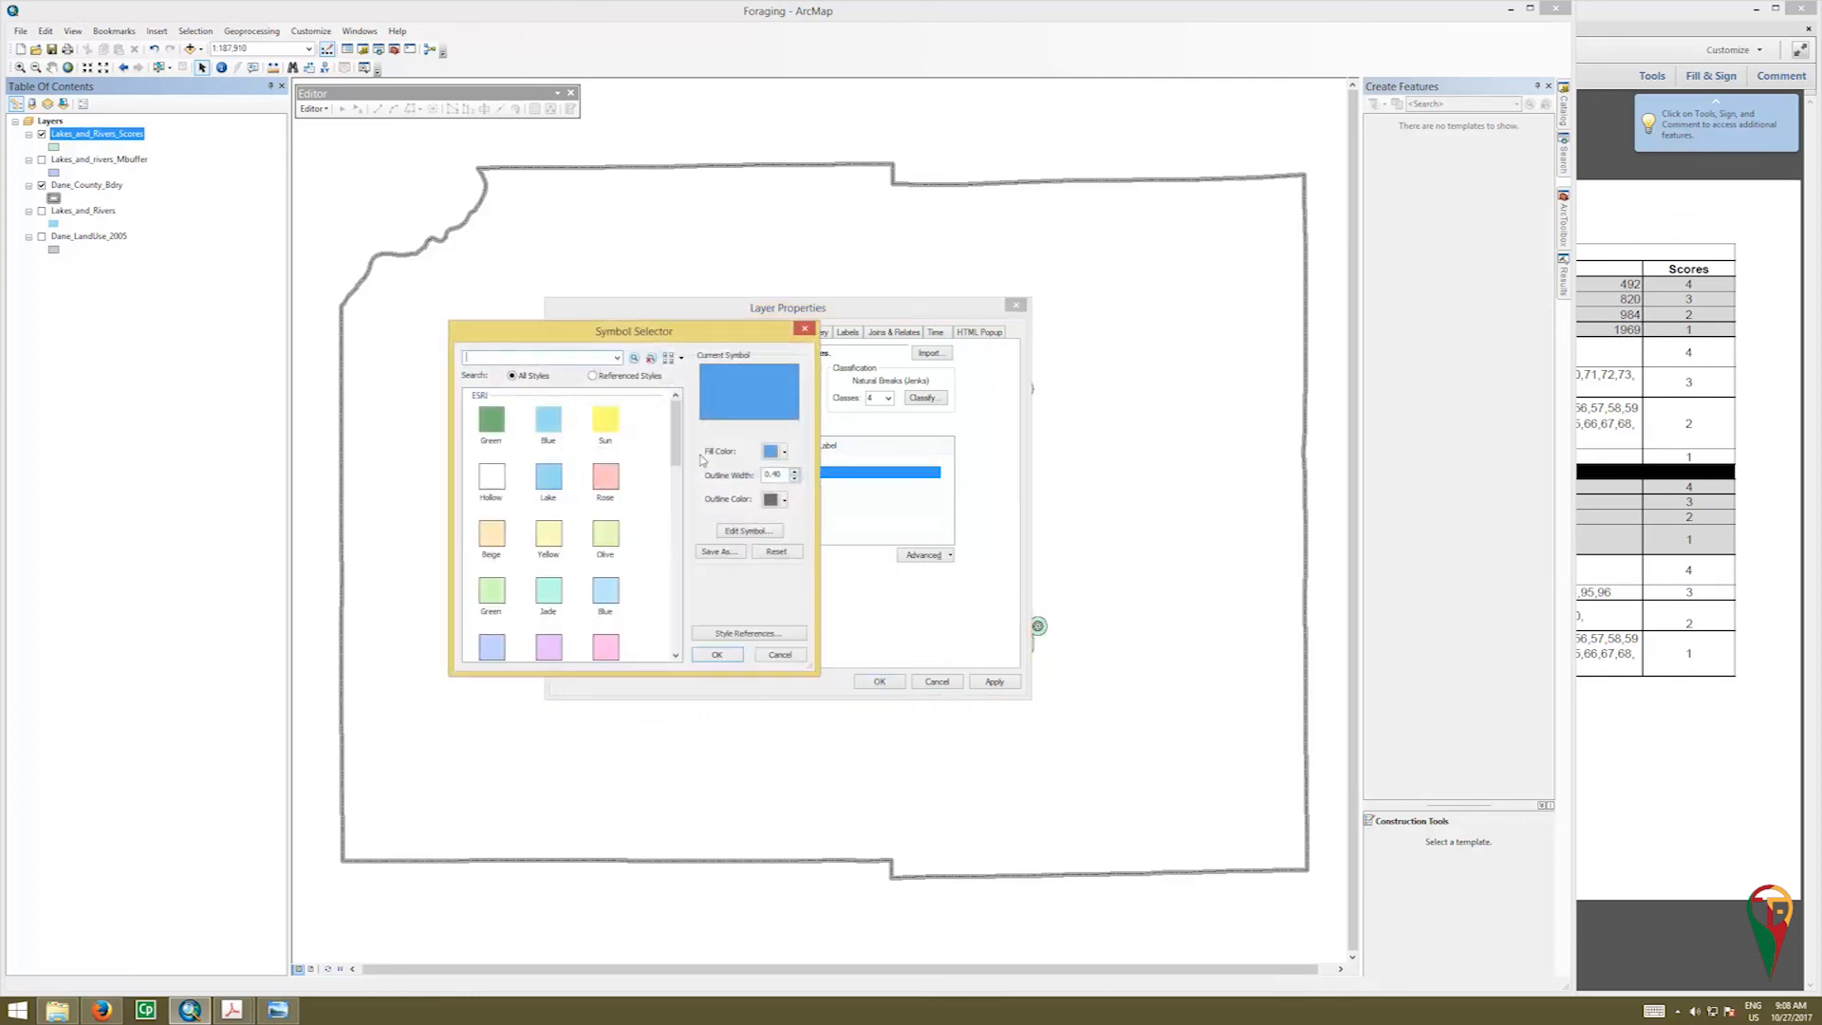
{"action": "left_click", "coordinate": [783, 500]}
{"action": "left_click", "coordinate": [769, 520]}
{"action": "left_click", "coordinate": [739, 658]}
Step: Remove the outline color from the score class 3 and 4 symbols and apply the symbology to the layer
{"action": "double_click", "coordinate": [683, 488]}
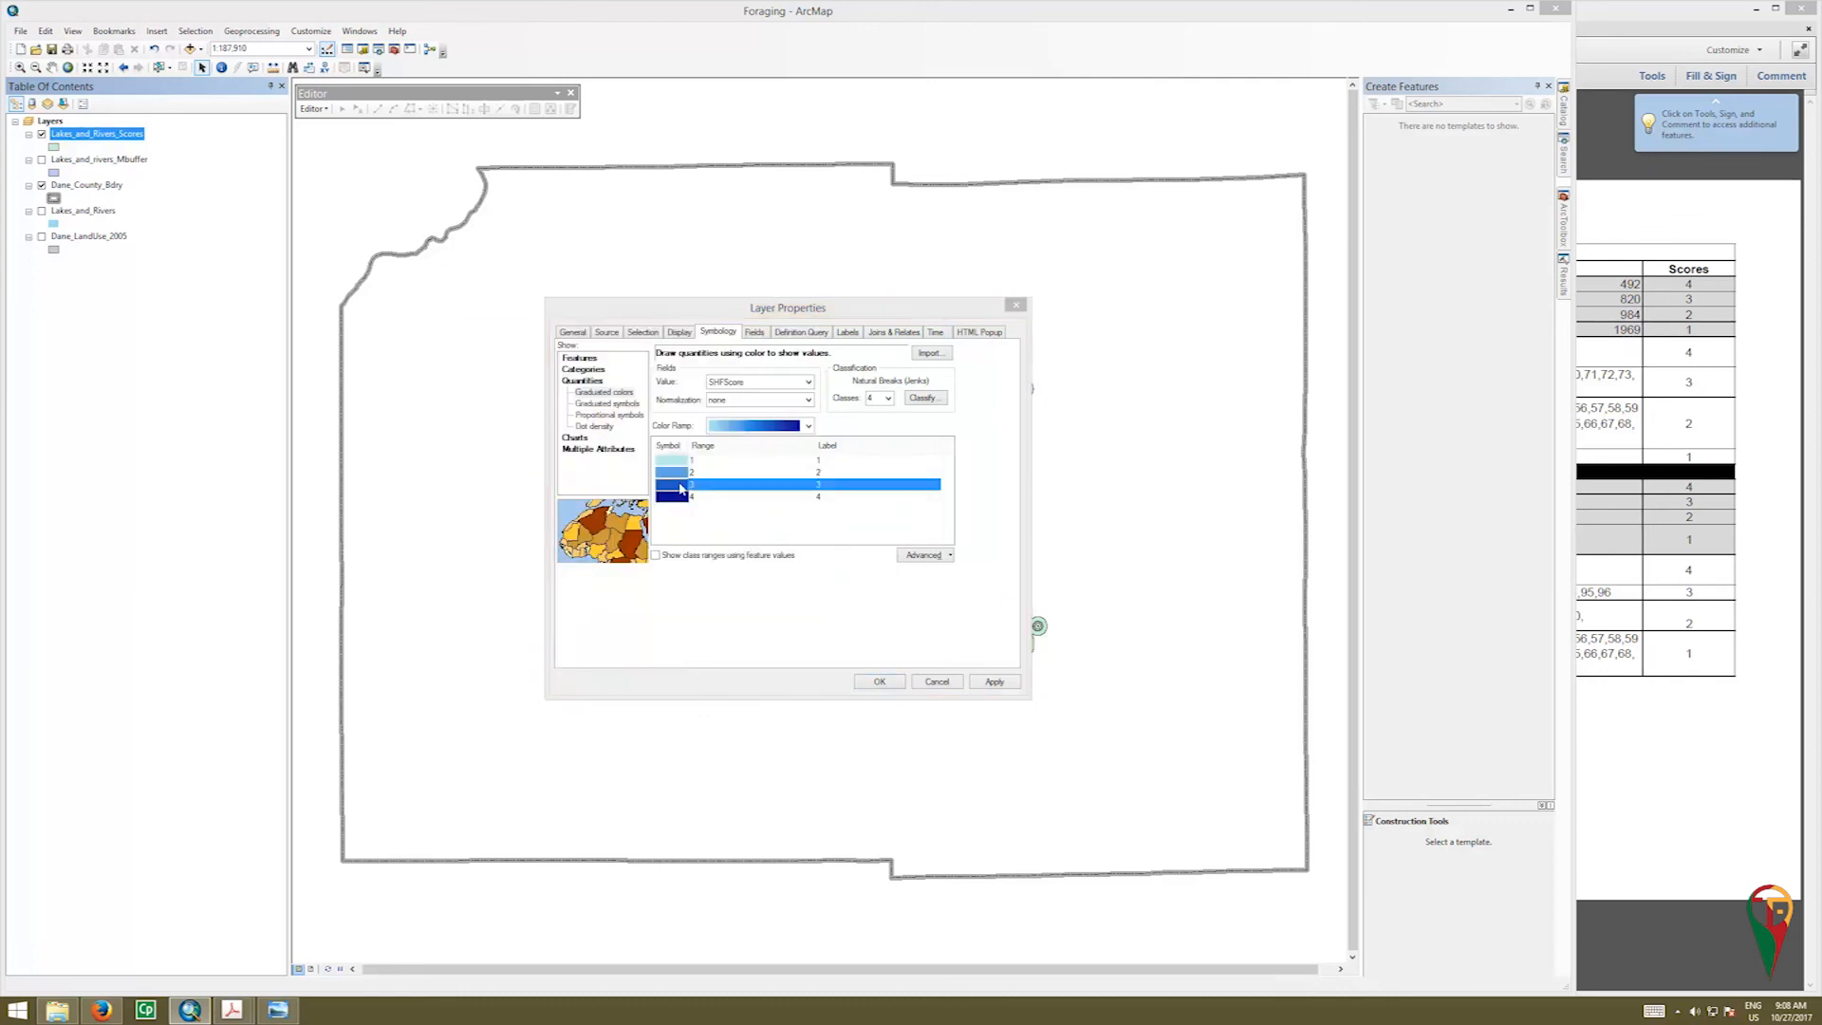
{"action": "left_click", "coordinate": [784, 500]}
{"action": "left_click", "coordinate": [780, 521]}
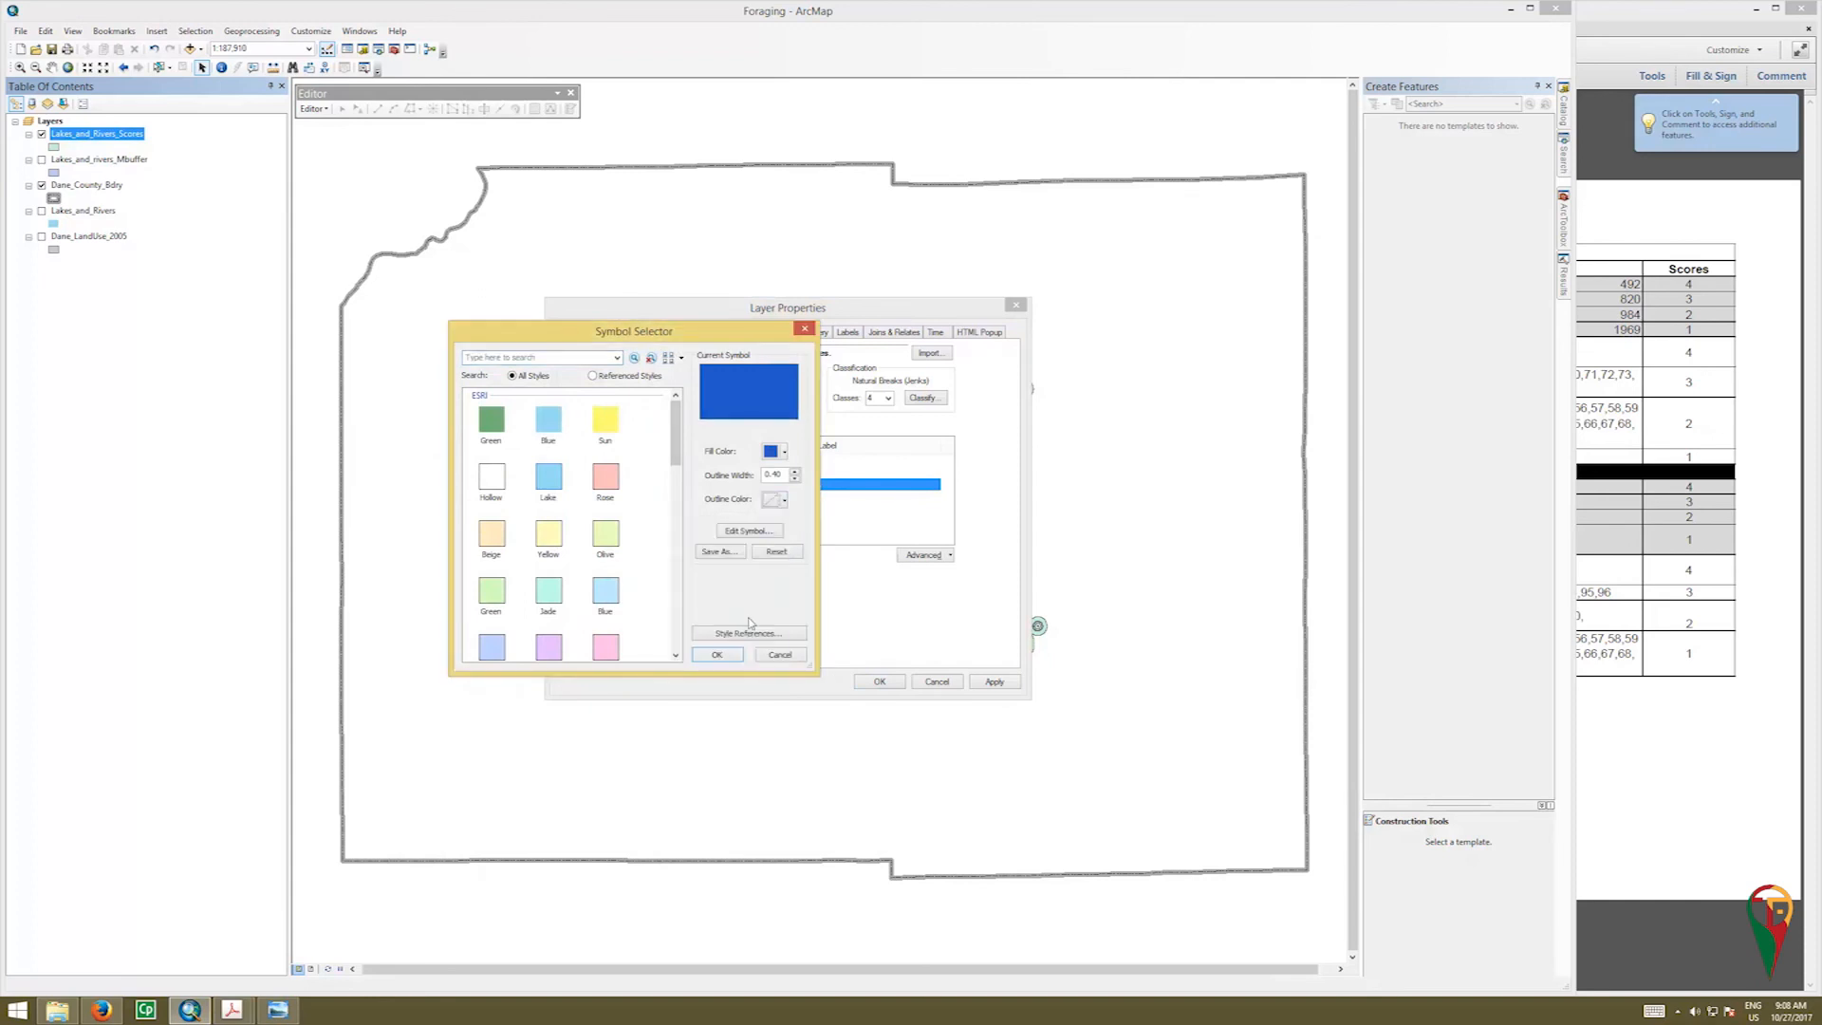
{"action": "left_click", "coordinate": [733, 658]}
{"action": "double_click", "coordinate": [683, 497]}
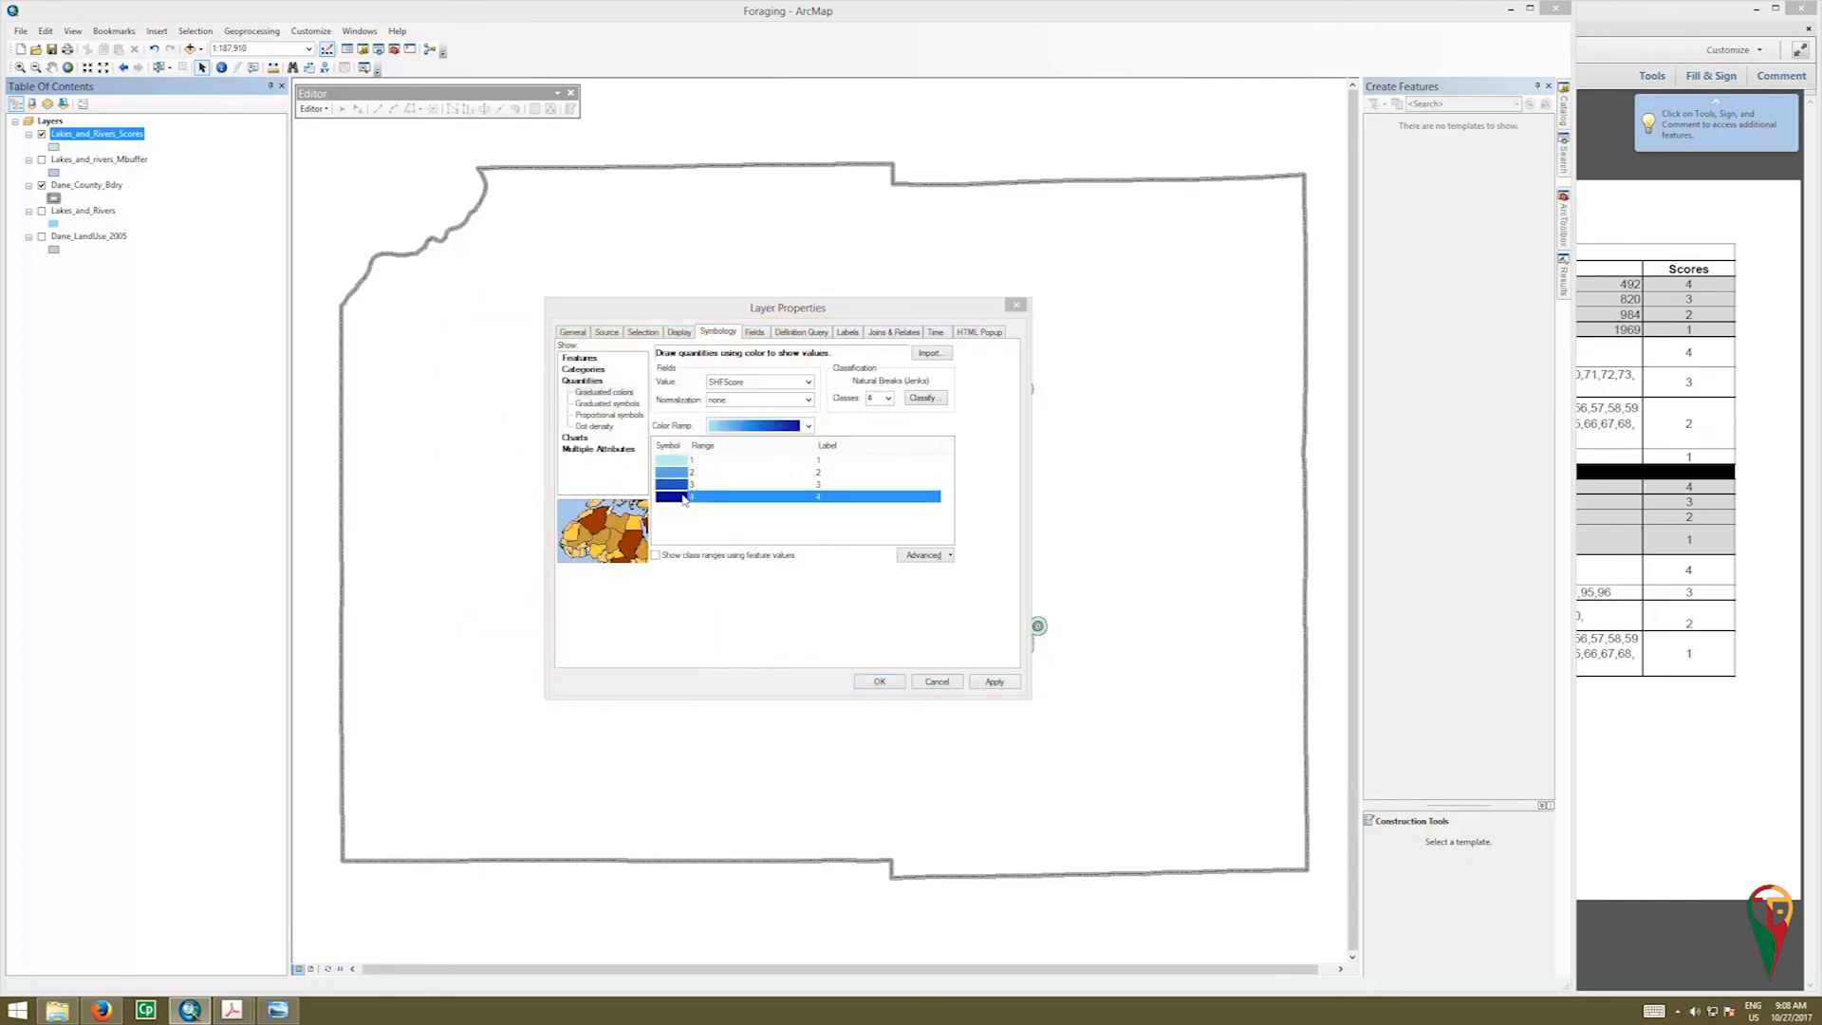
{"action": "left_click", "coordinate": [784, 500]}
{"action": "left_click", "coordinate": [769, 521]}
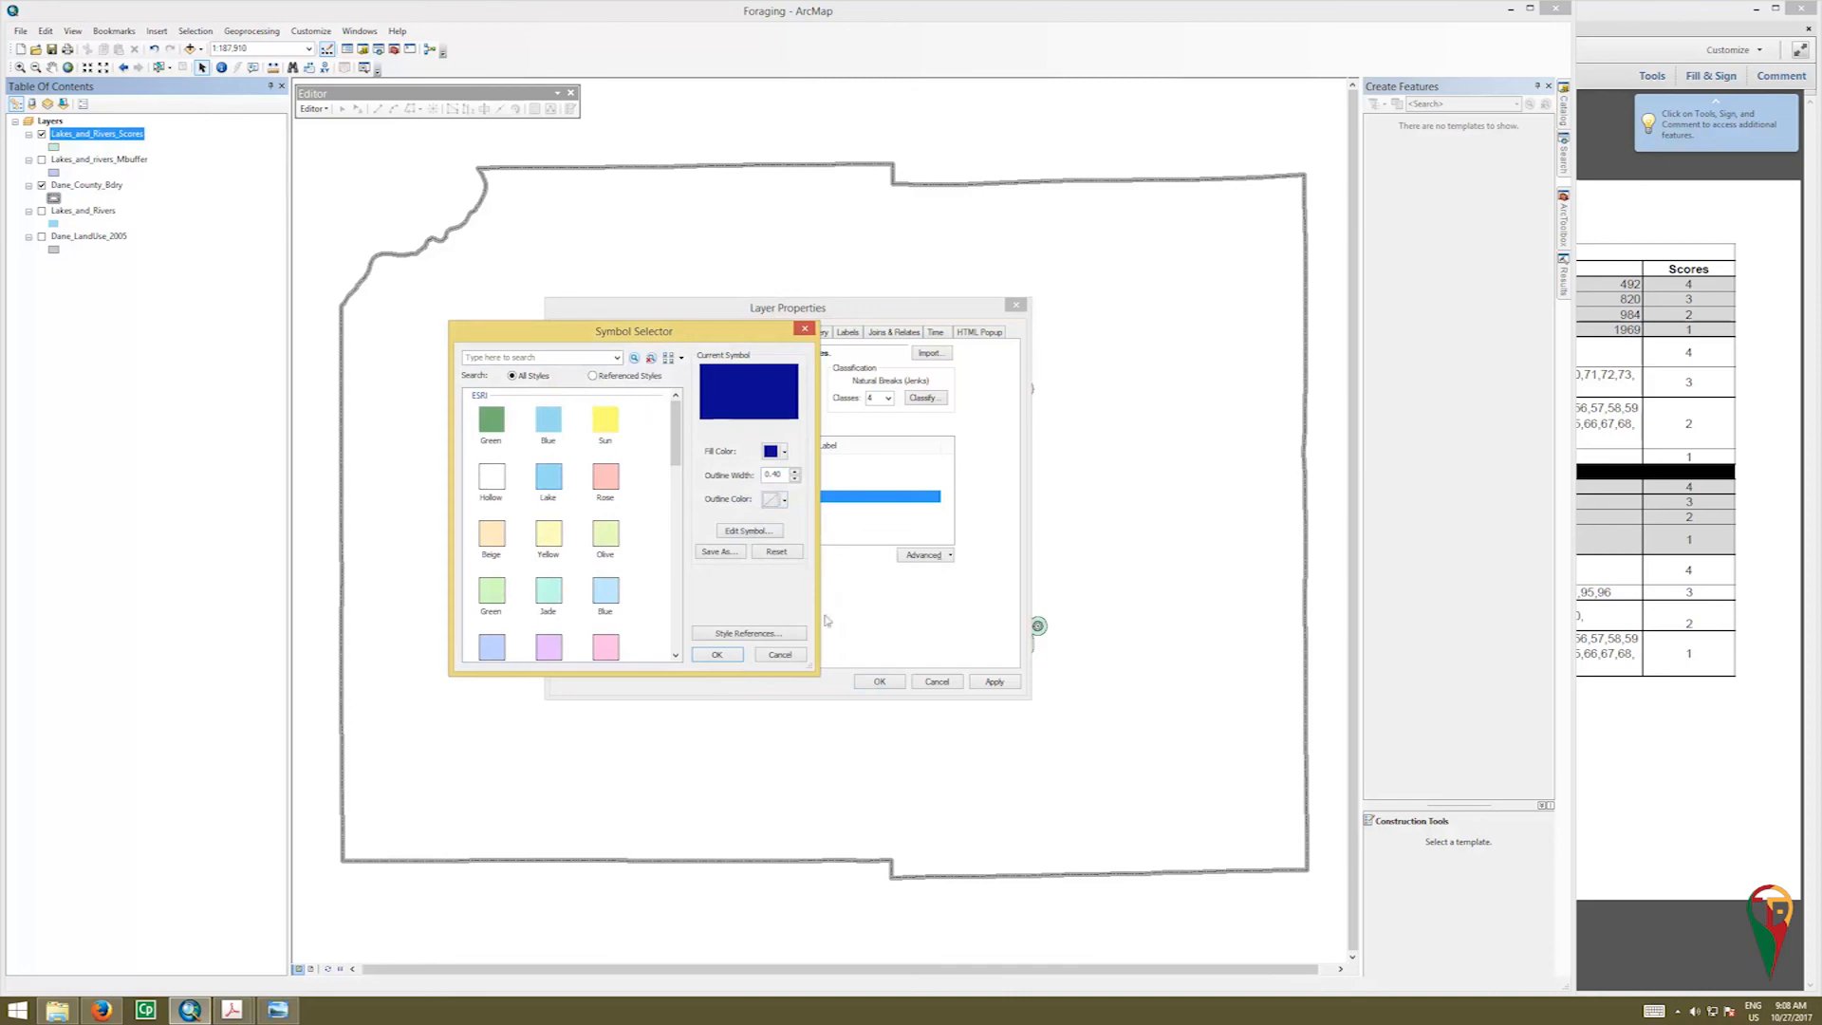
{"action": "left_click", "coordinate": [732, 659]}
{"action": "left_click", "coordinate": [880, 679]}
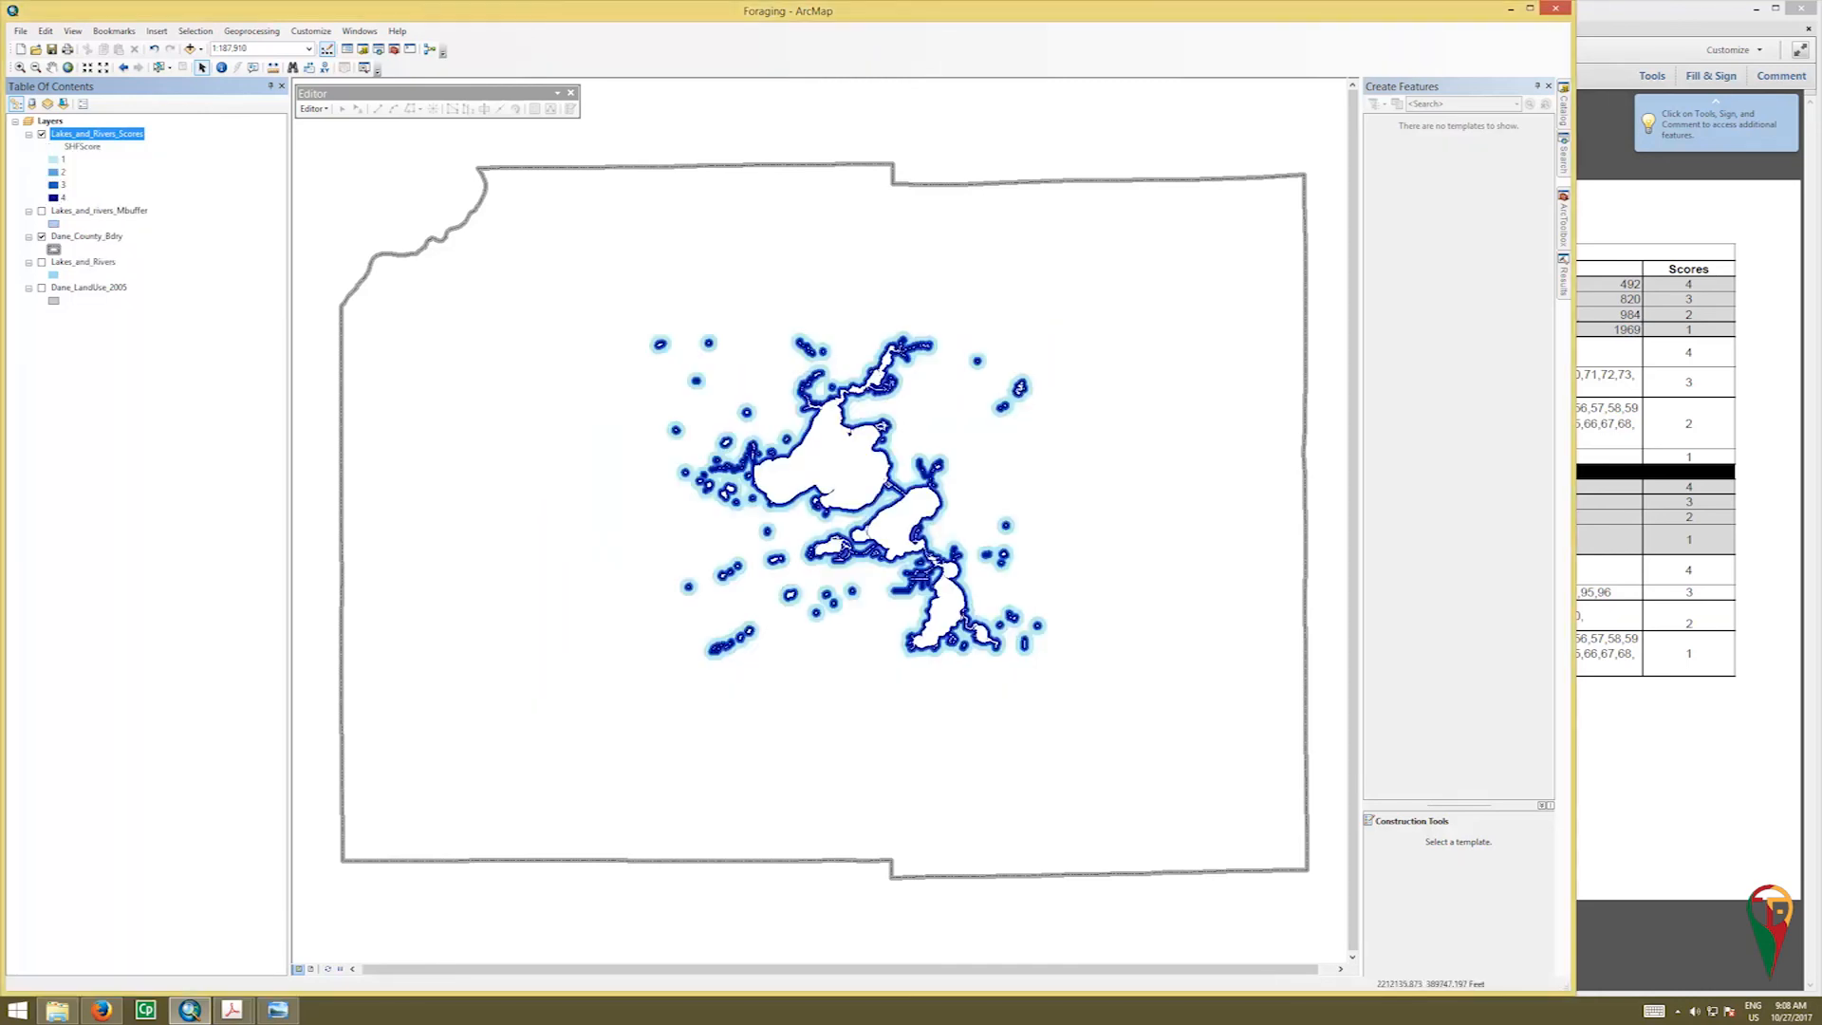